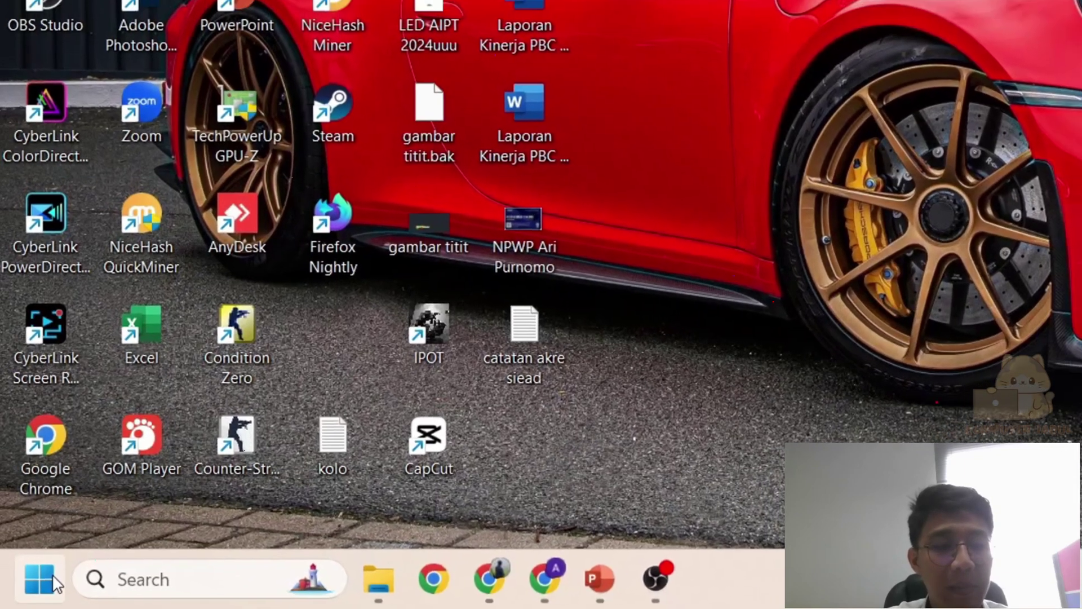
Search the computer for "word", launch Microsoft Word from the results, and close its blank document window
left_click(28, 591)
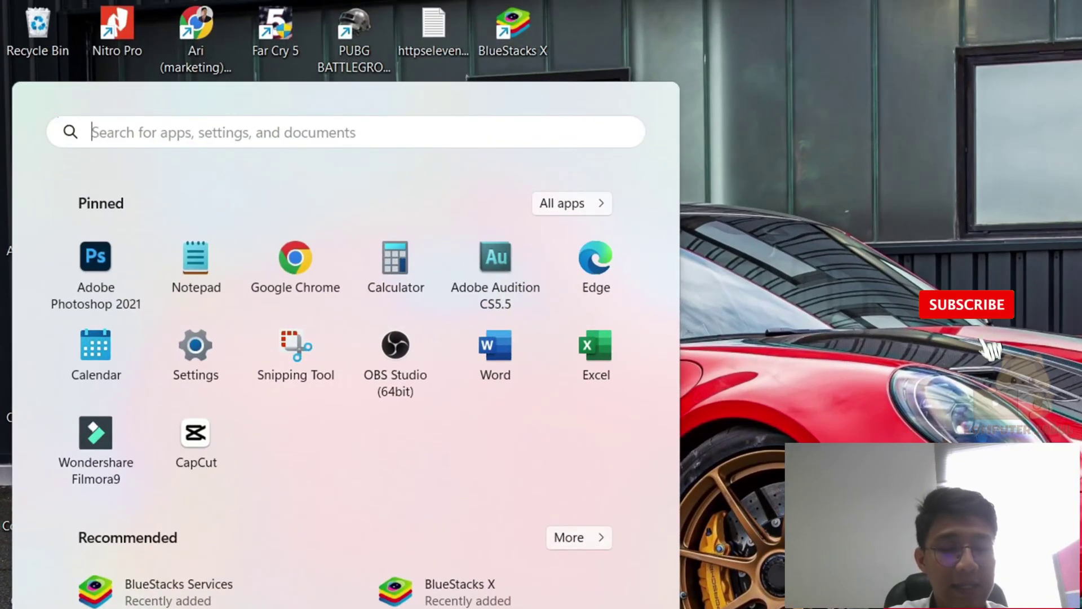
type("word")
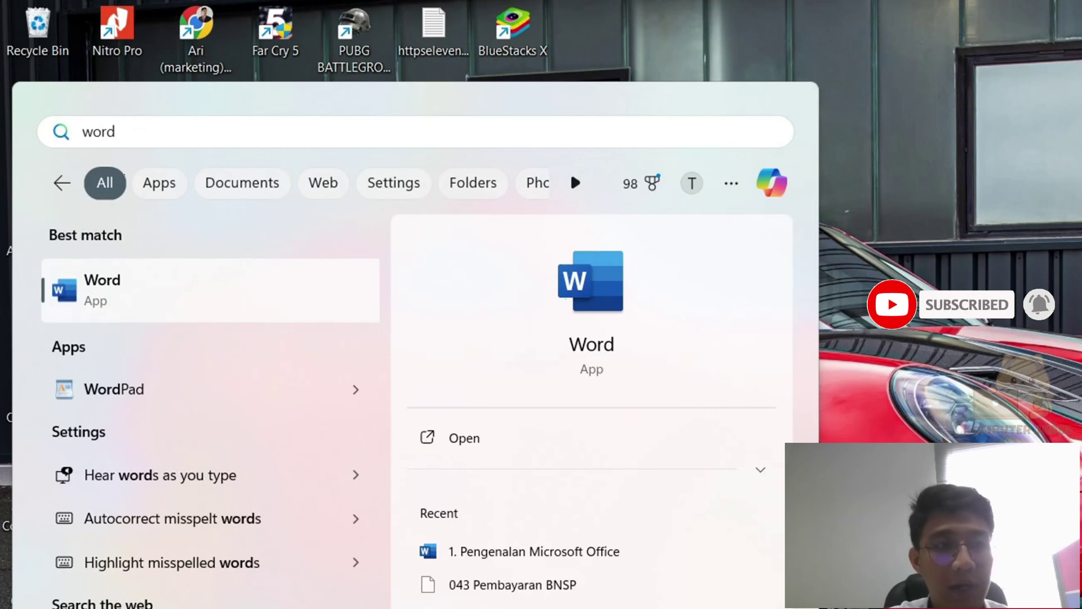
type("micro")
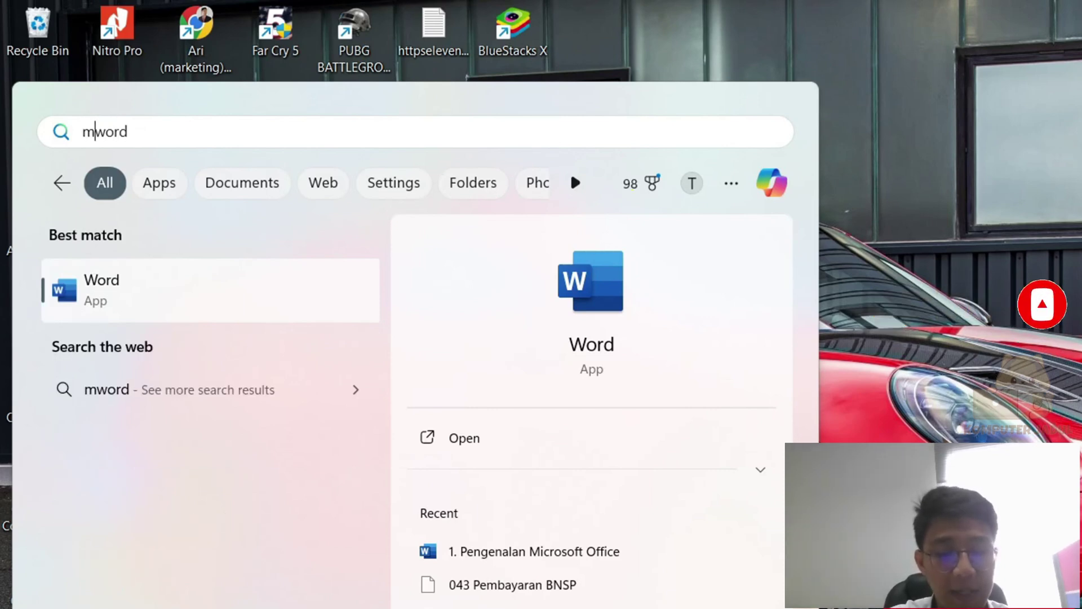
type("soft")
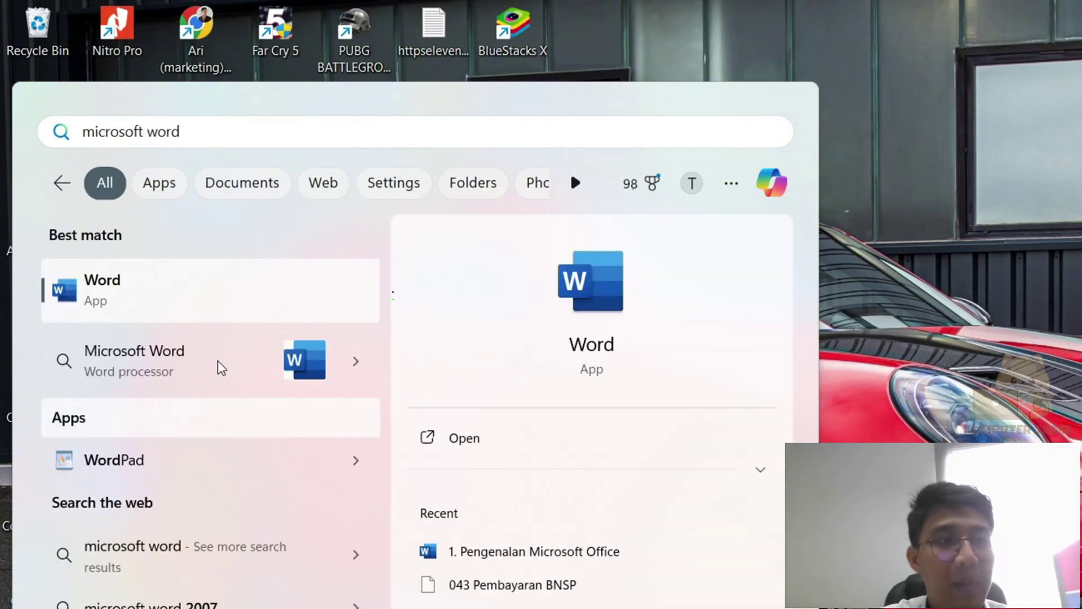
left_click_drag(148, 134, 1, 134)
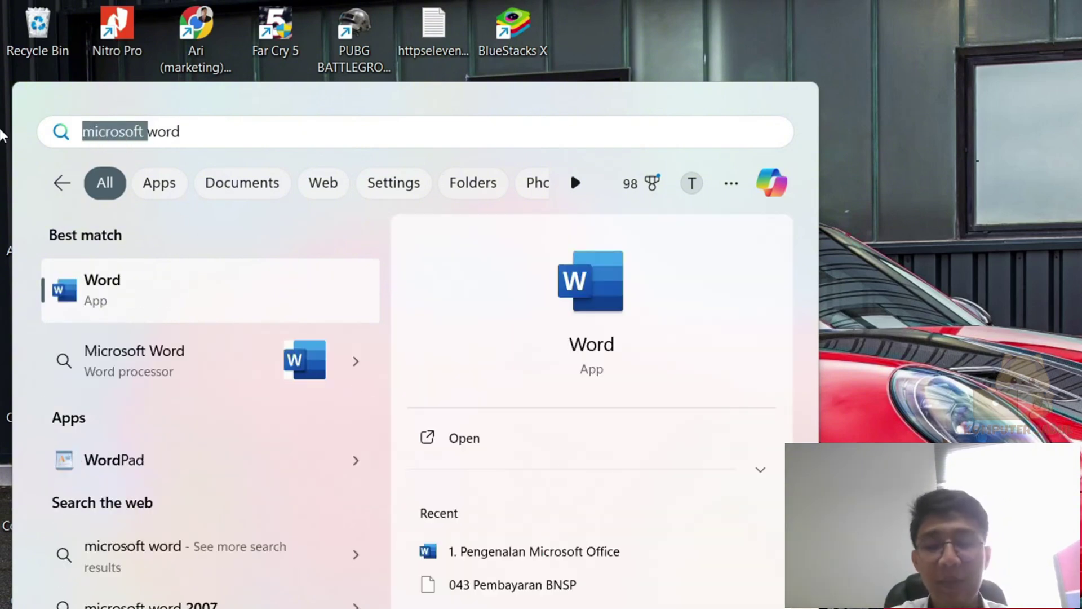
key("BackSpace")
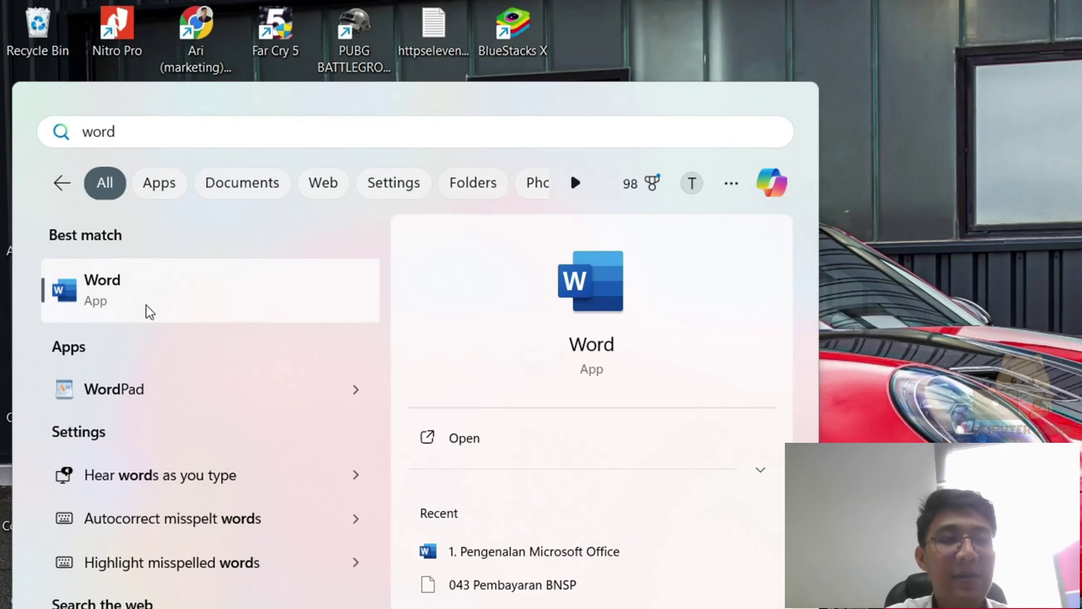
left_click(188, 294)
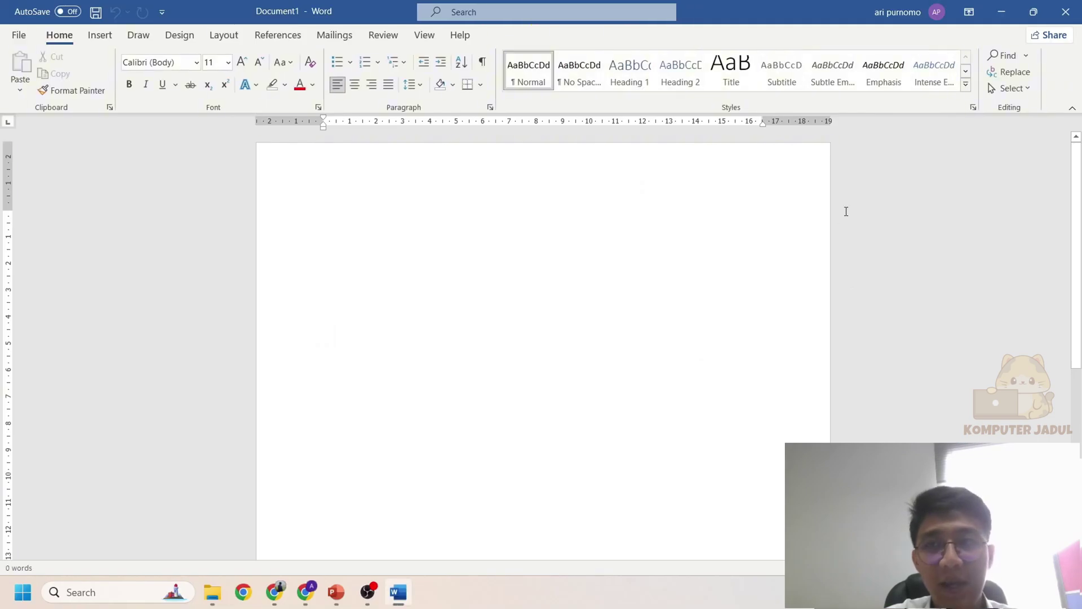
left_click(1065, 11)
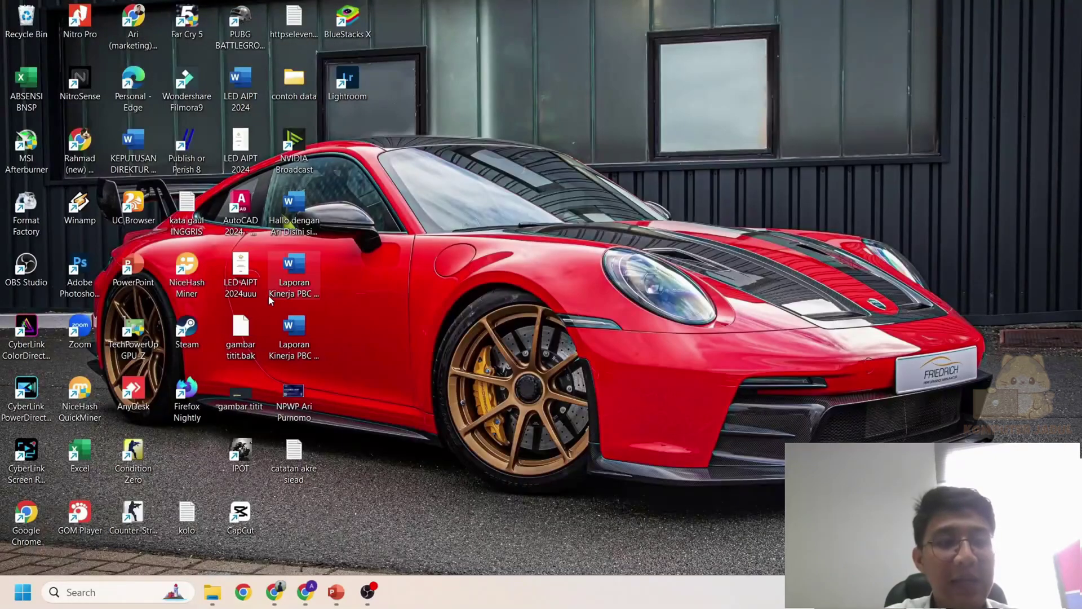
Search the computer for "word" and open the file location of the Word app
left_click(23, 592)
type("word")
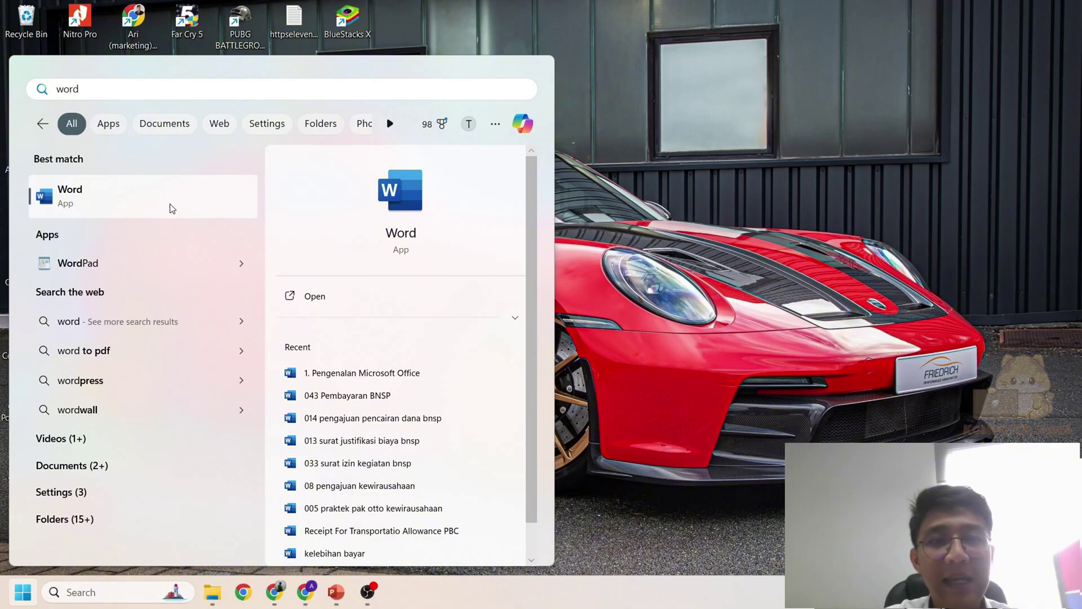
right_click(135, 196)
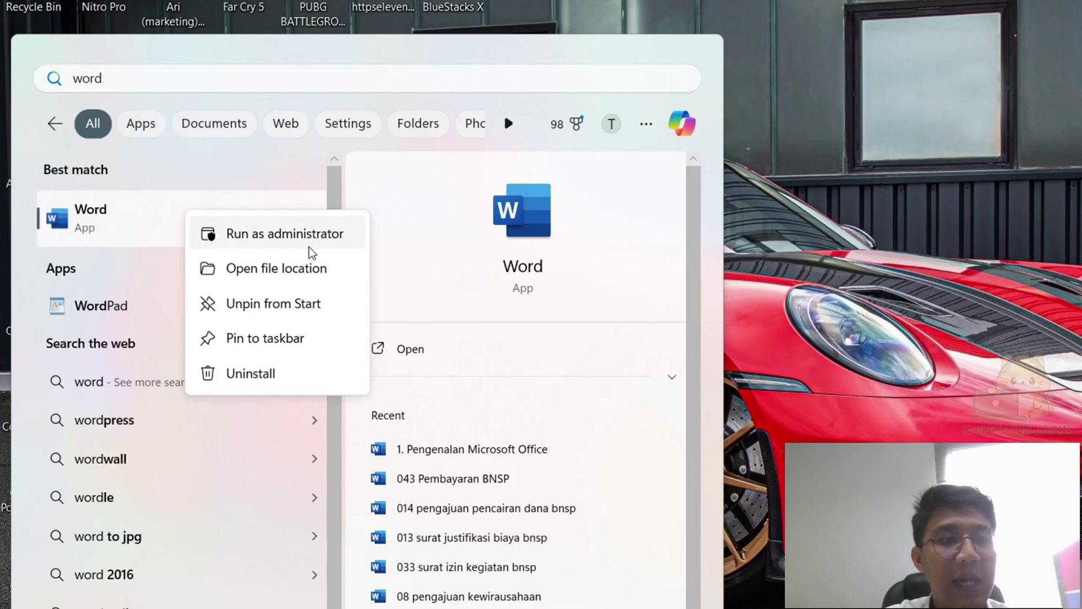
left_click(203, 236)
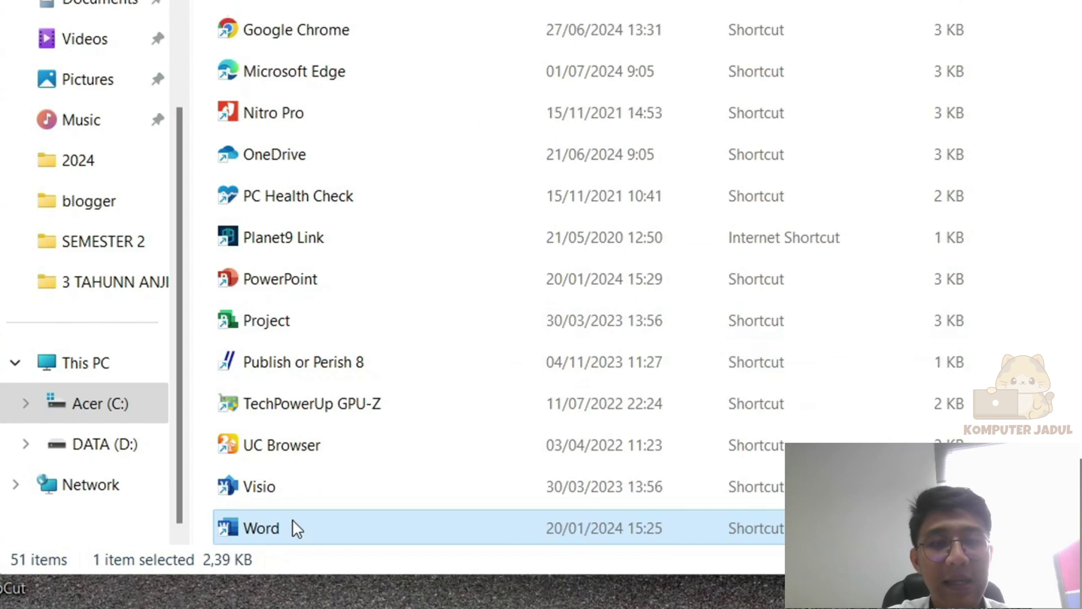
Send the Word shortcut from the Programs folder to the desktop, minimize the folder, and position the shortcut among the other desktop icons
right_click(521, 491)
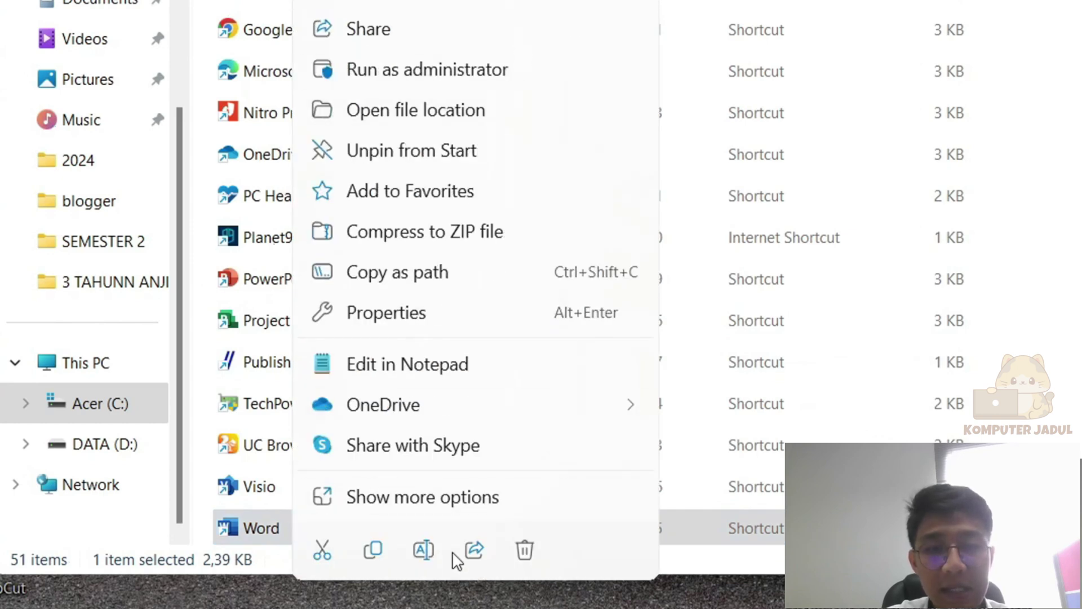
left_click(422, 505)
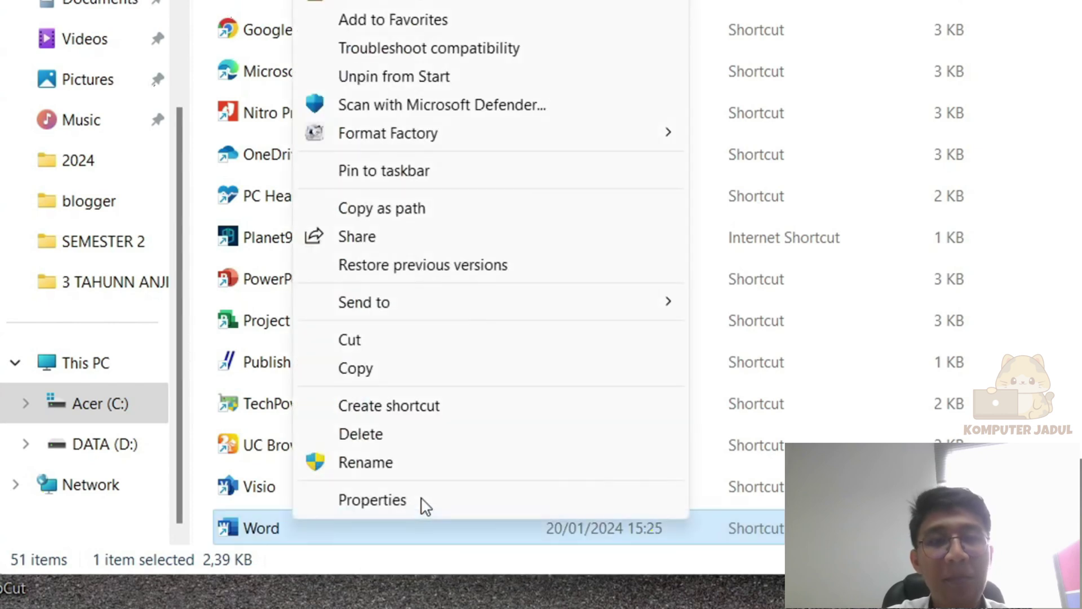
mouse_move(551, 310)
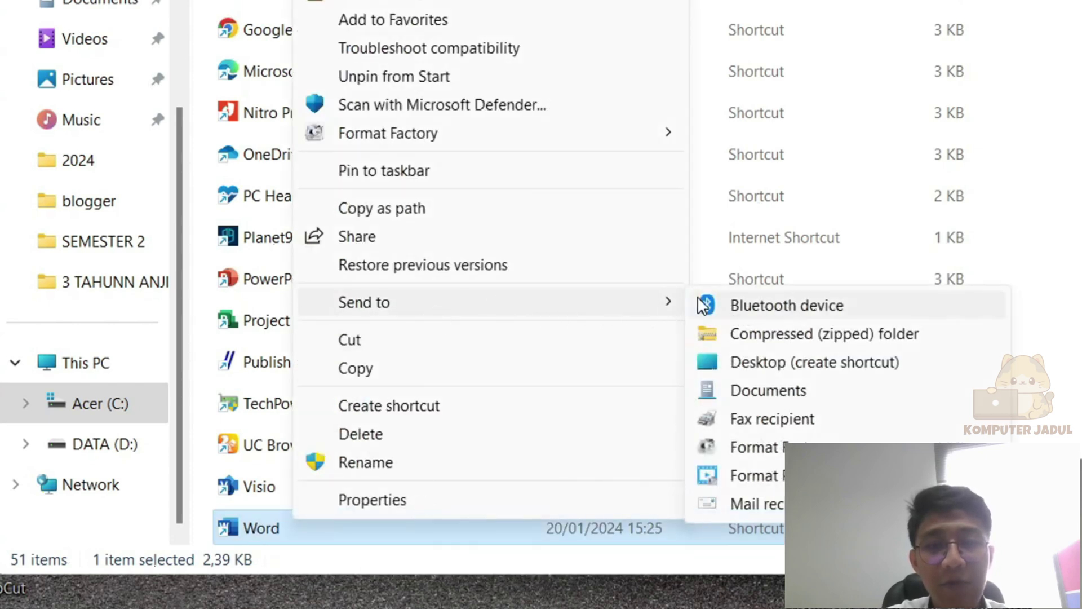
left_click(803, 372)
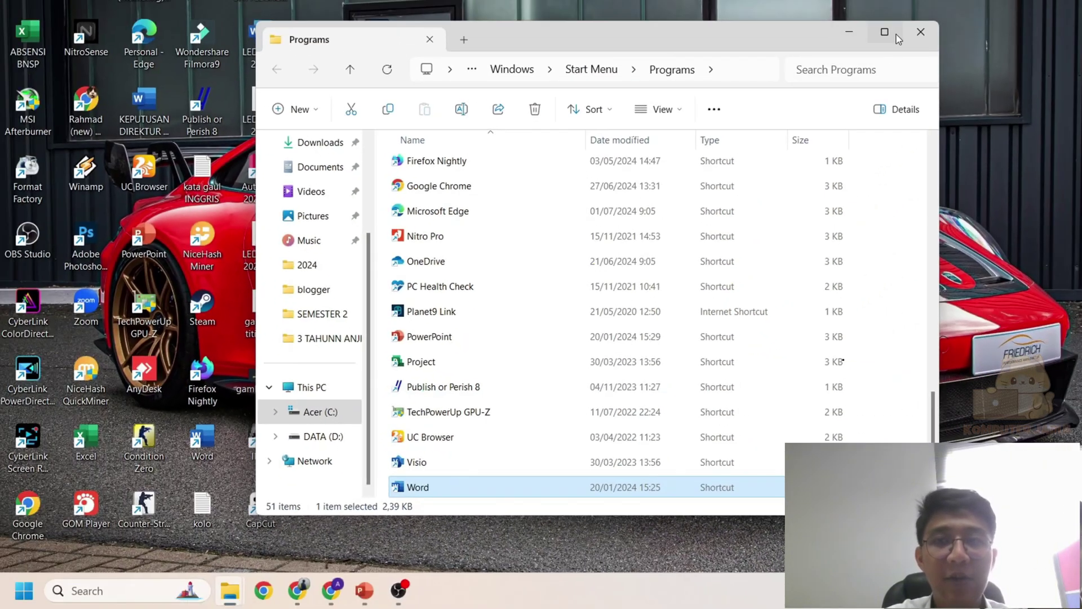
left_click(849, 33)
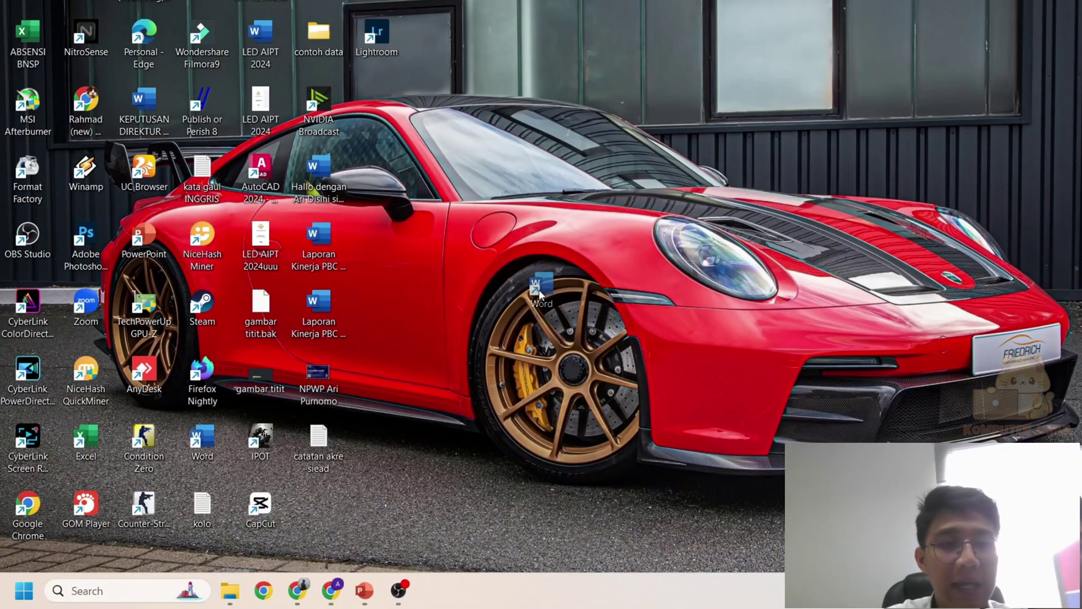
left_click_drag(539, 289, 203, 441)
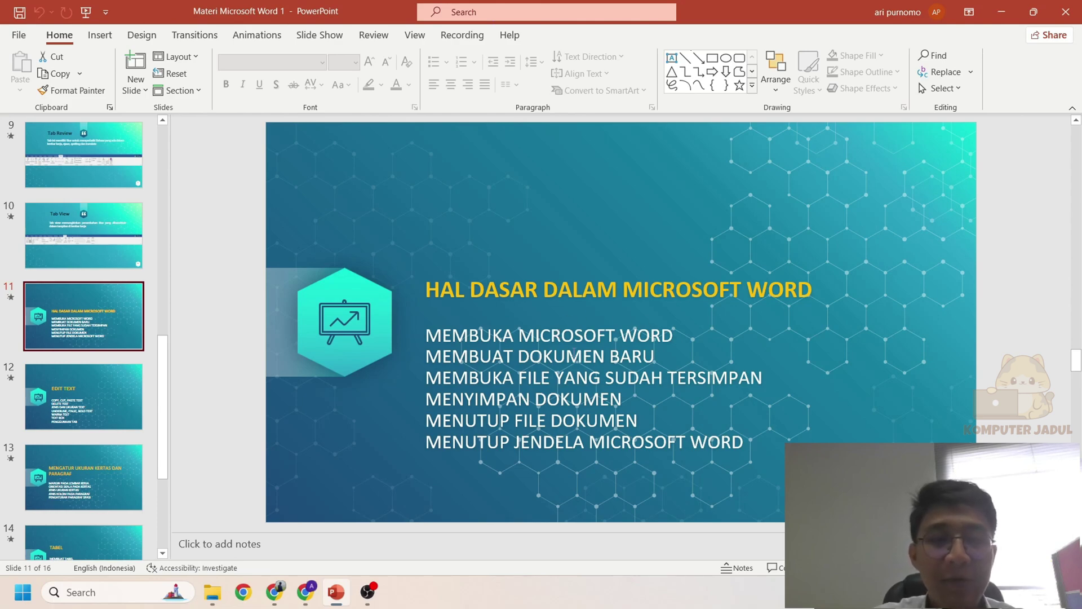
Minimize the presentation and launch Word from its desktop shortcut twice, closing the blank document each time
left_click(1001, 12)
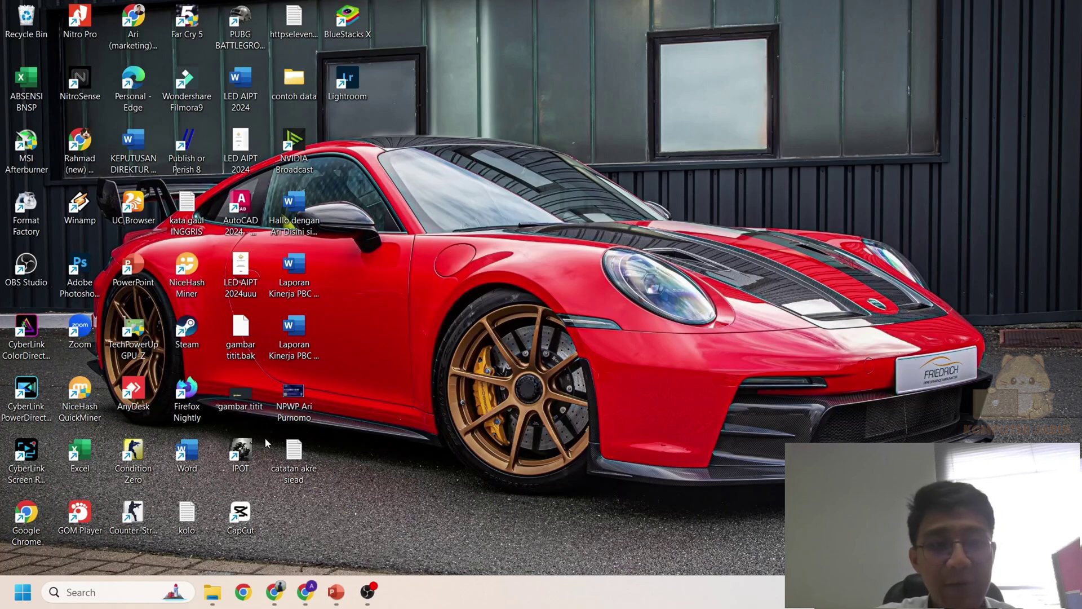
double_click(195, 454)
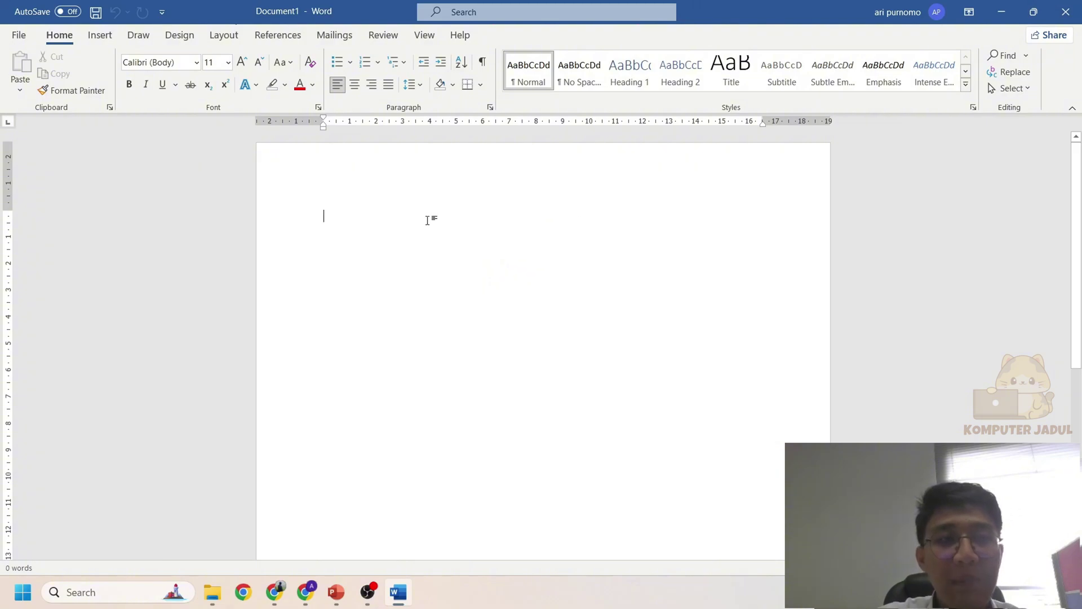
left_click(1066, 12)
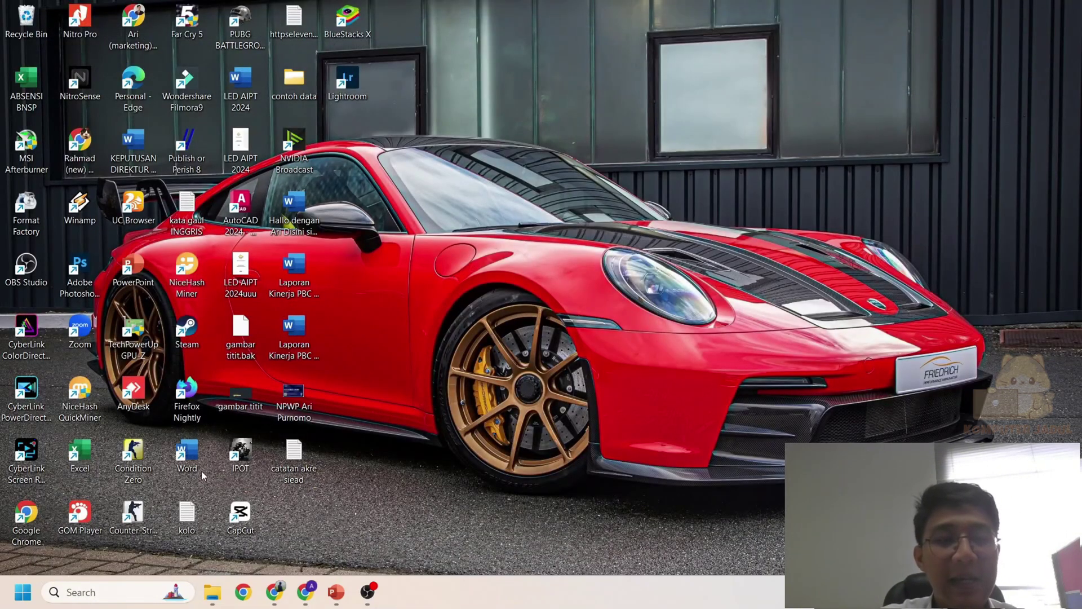
double_click(196, 462)
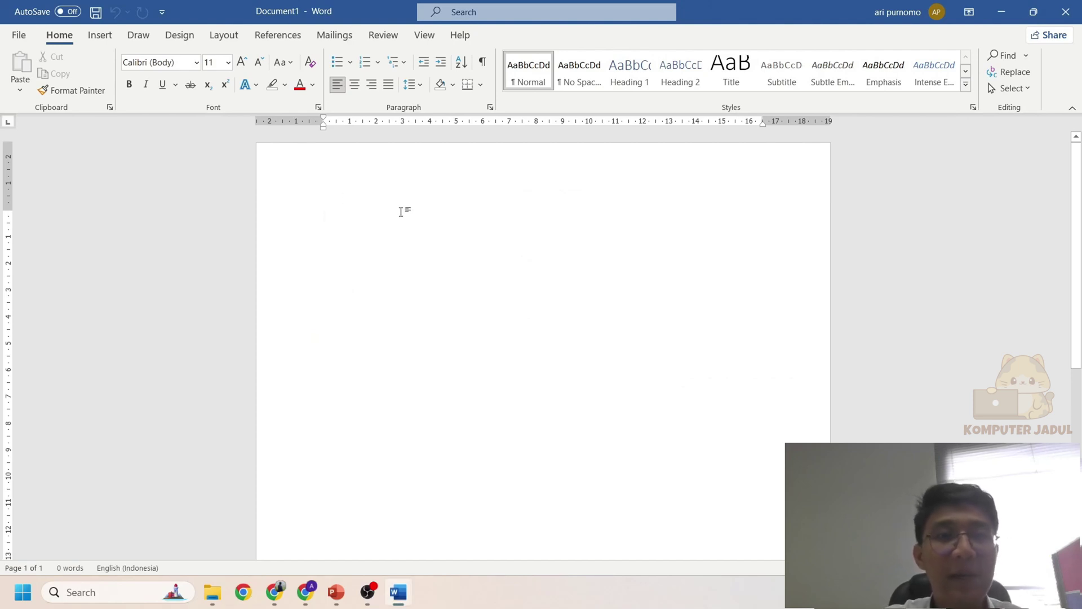
left_click(1066, 12)
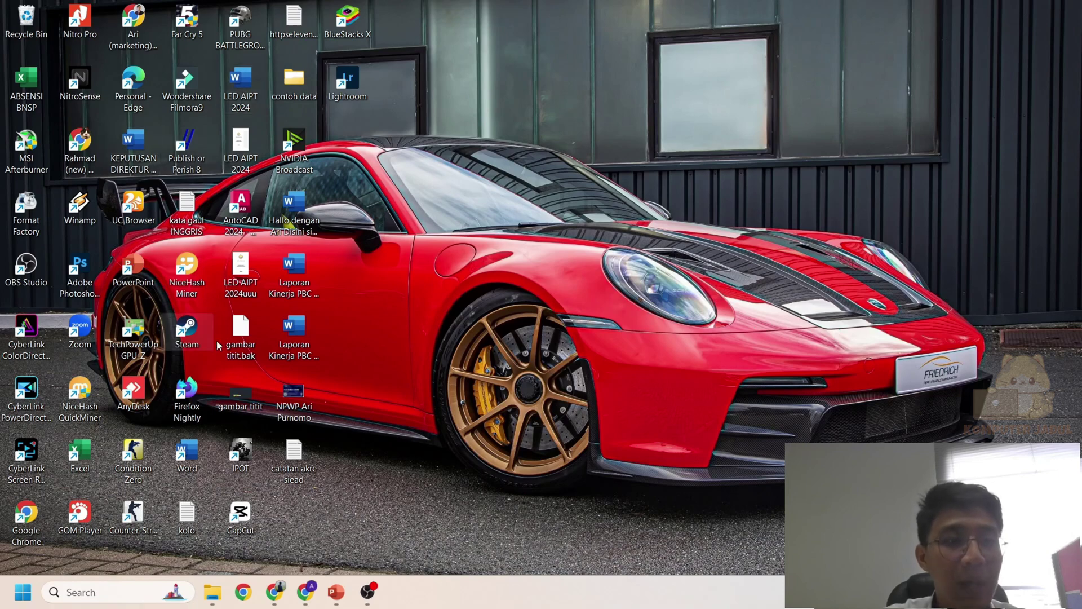
Launch Word from the pinned apps and enter the sample text "jsdhjadhjsadhs" in the blank document
key("super")
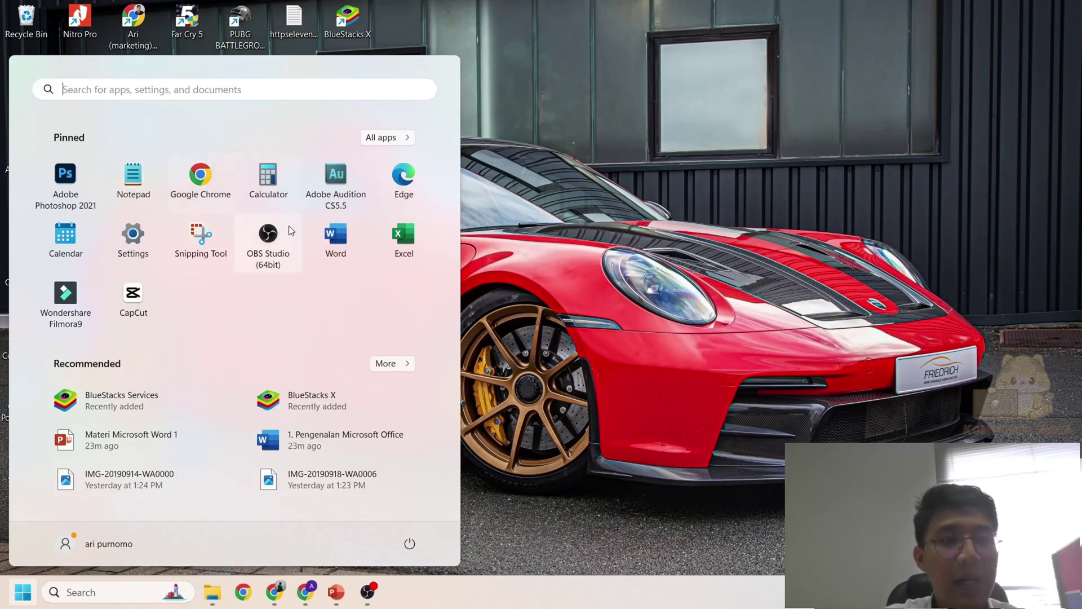
left_click(336, 233)
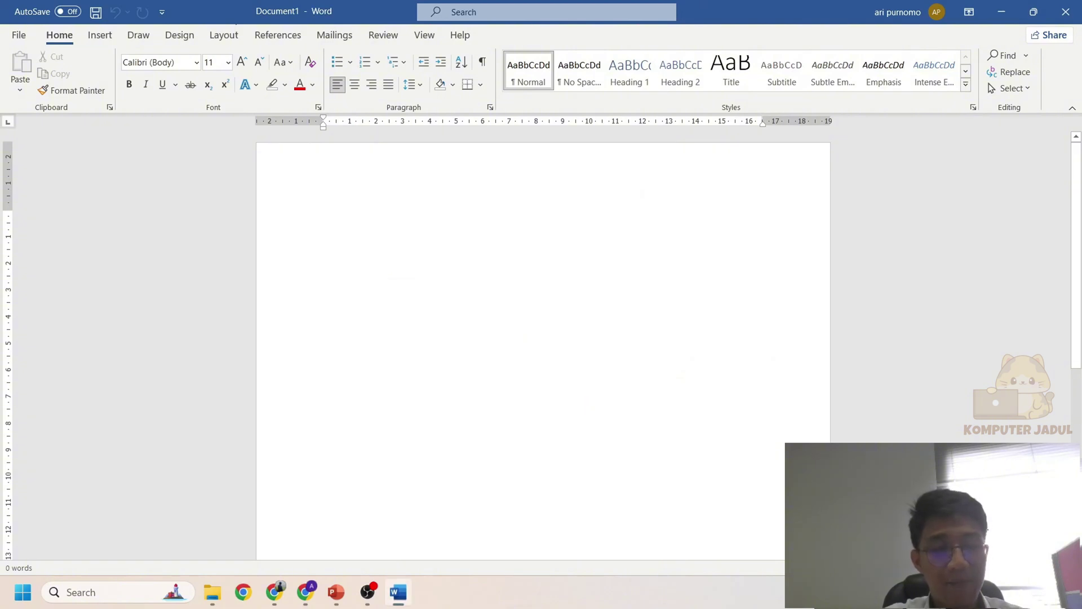
type("jsdhjadhjsadhs")
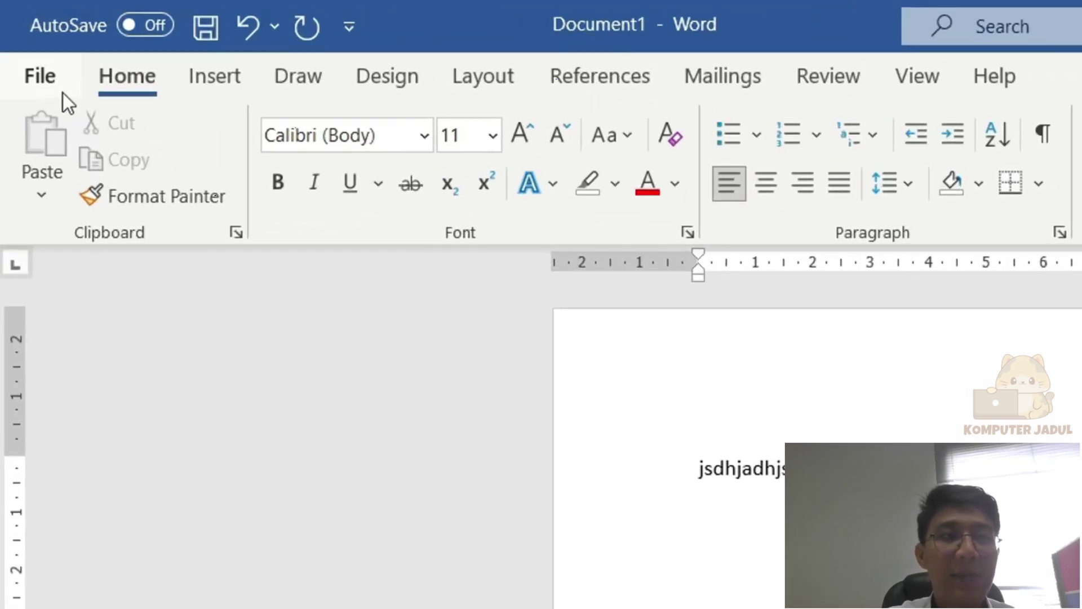
Create a second document from the Blank document template
left_click(23, 36)
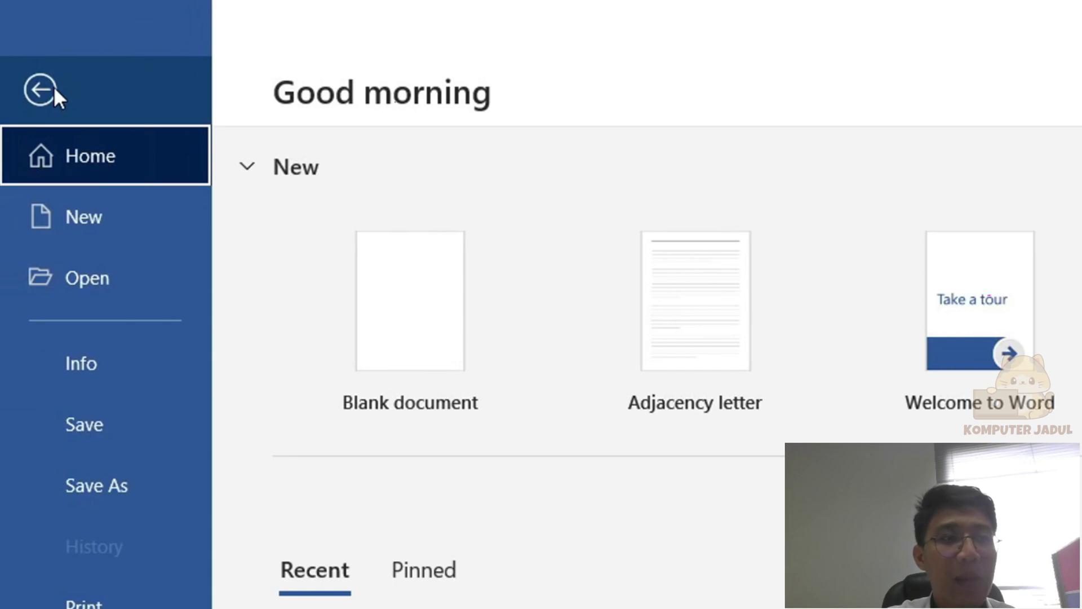
left_click(120, 229)
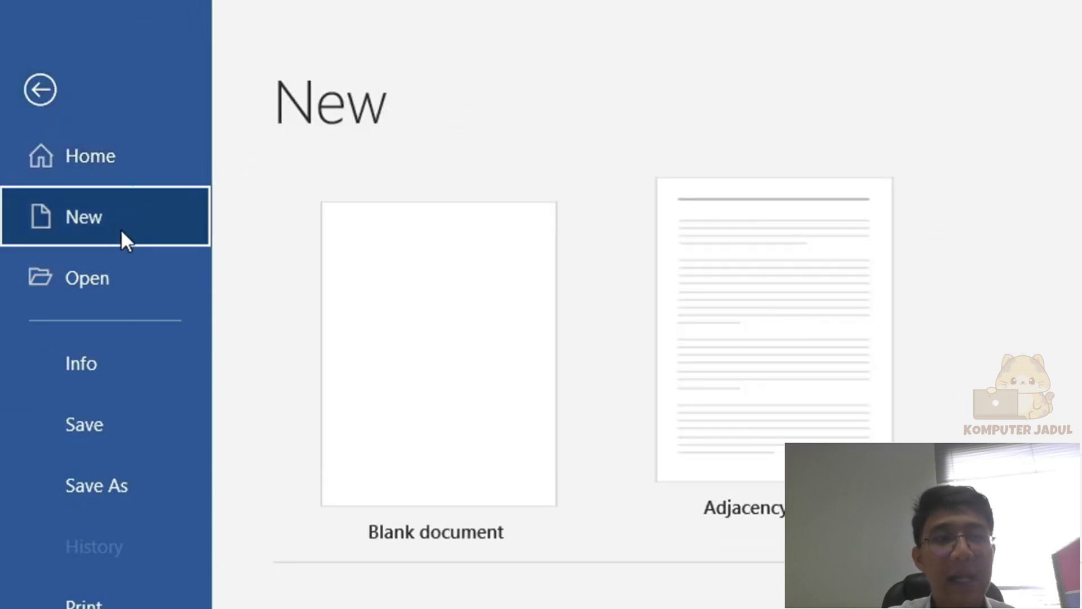
left_click(502, 402)
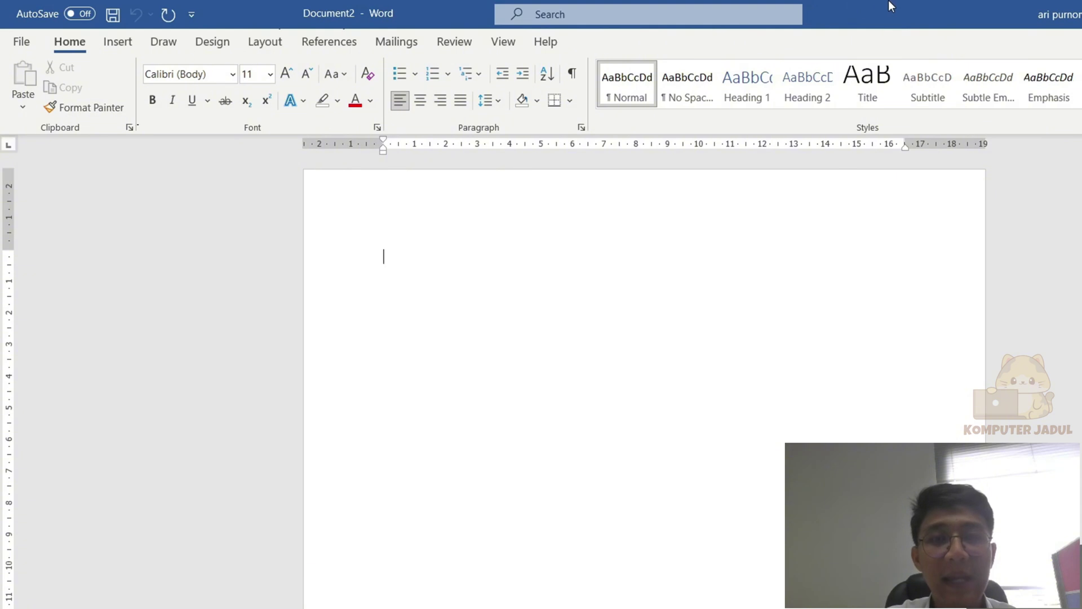
Arrange the Document1 and Document2 windows side by side, resizing Document2 to fill the space beside Document1
left_click_drag(892, 7, 934, 179)
left_click_drag(808, 5, 1, 223)
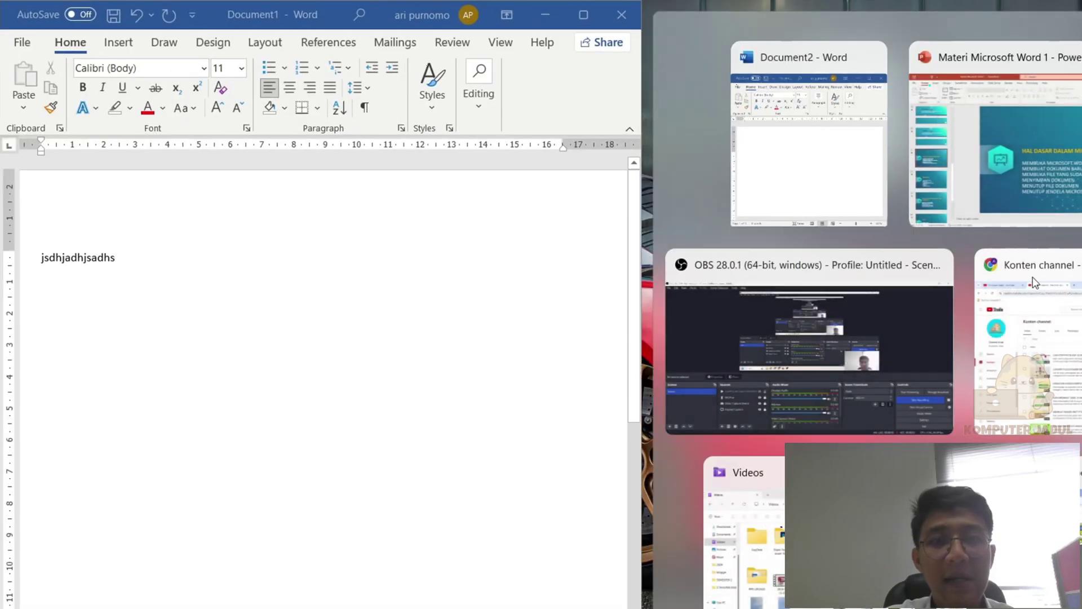
key("Escape")
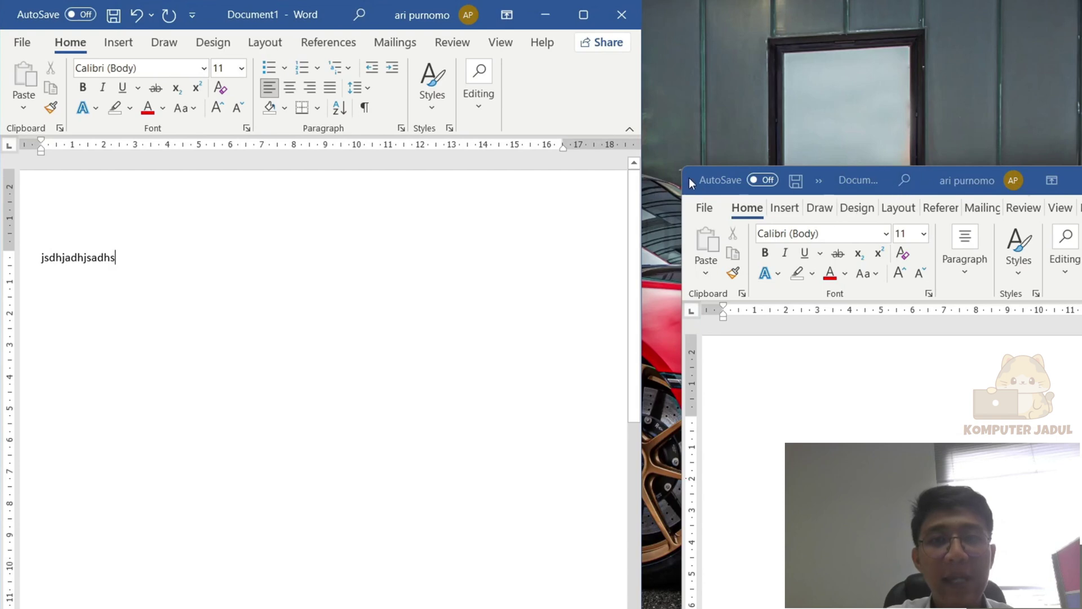
left_click_drag(679, 168, 524, 46)
left_click(367, 292)
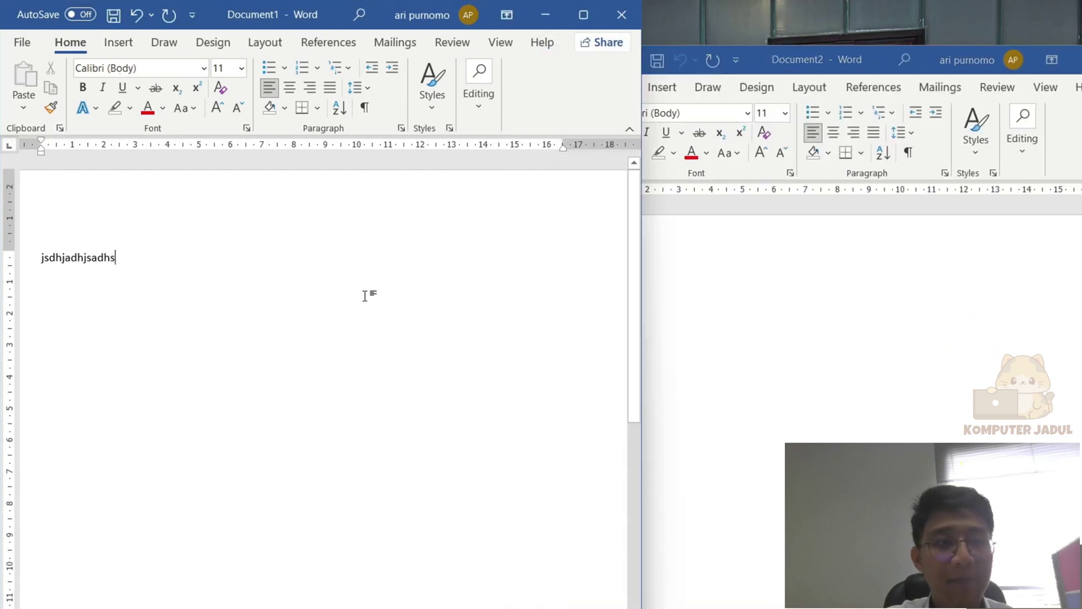
left_click(814, 356)
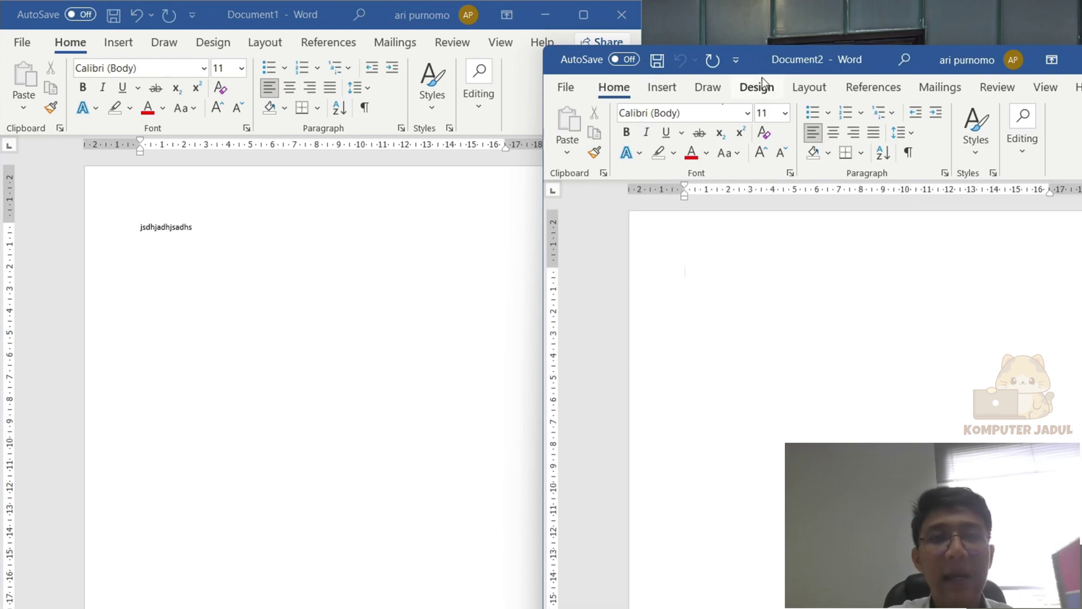
left_click_drag(760, 74, 858, 47)
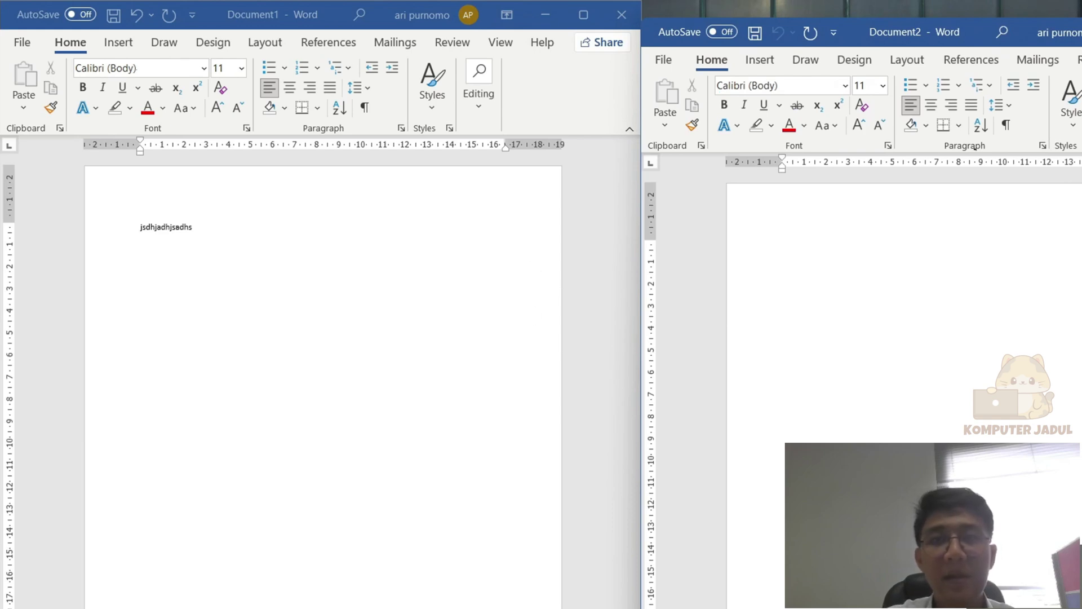
Close both Word documents and switch back to the PowerPoint presentation slide on Microsoft Word basics
key("alt+F4")
left_click(625, 15)
left_click(393, 441)
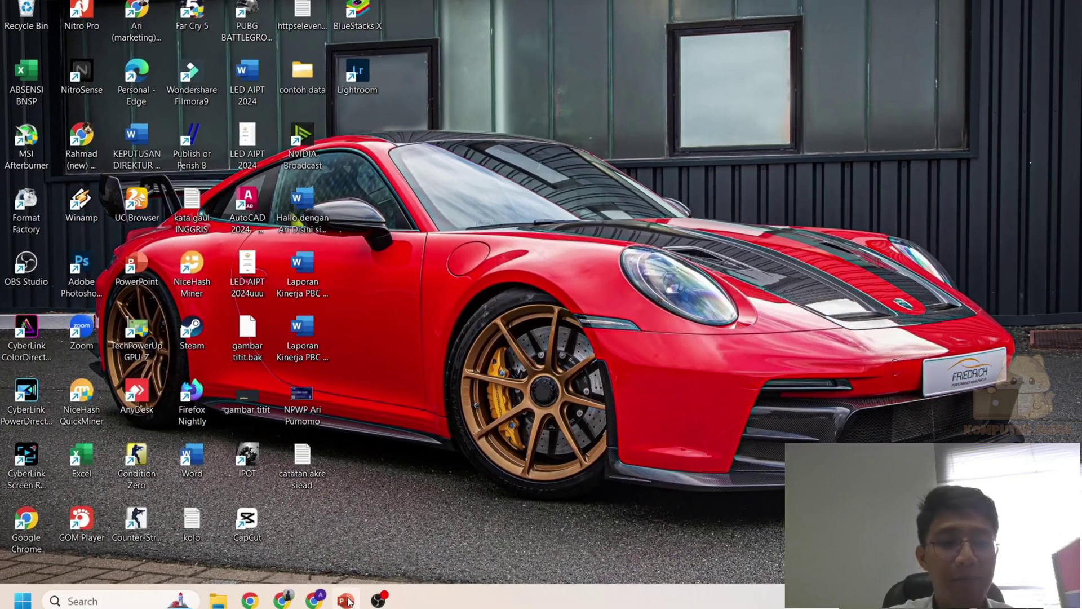
left_click(346, 601)
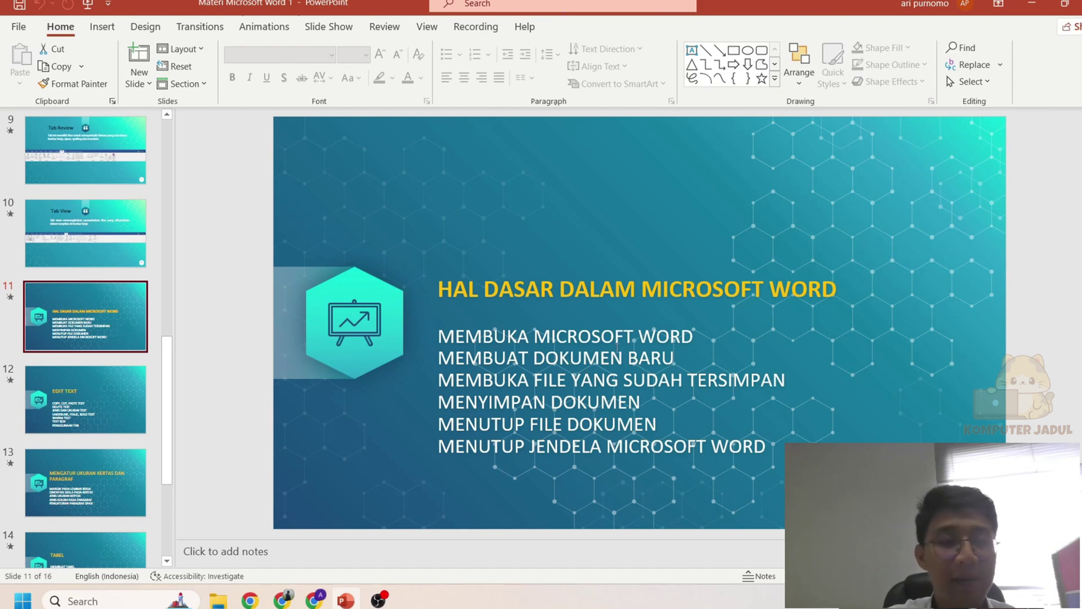
Minimize the presentation, launch Word from its desktop shortcut, maximize it and enter the sample text "jhdashahdkasjkdhak"
left_click(1029, 10)
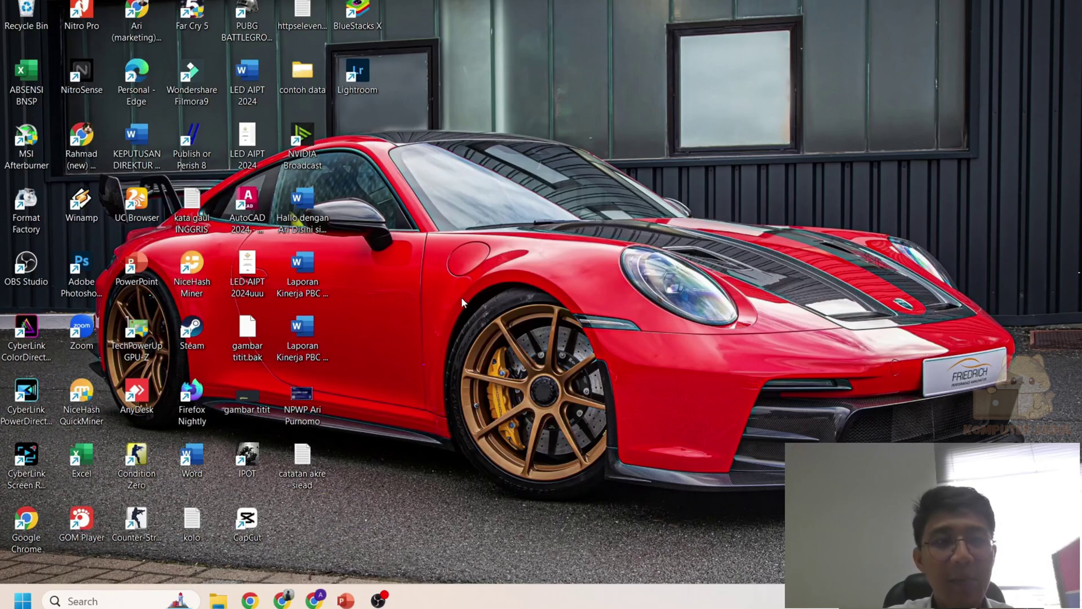
double_click(192, 459)
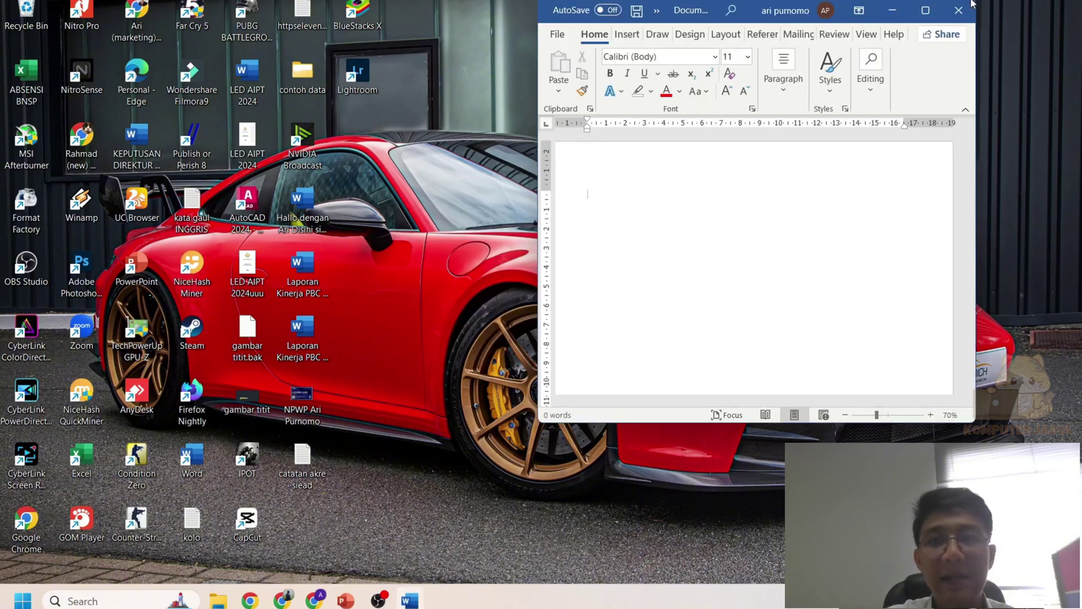
left_click(925, 10)
type("jhdashahdkasjkdhak")
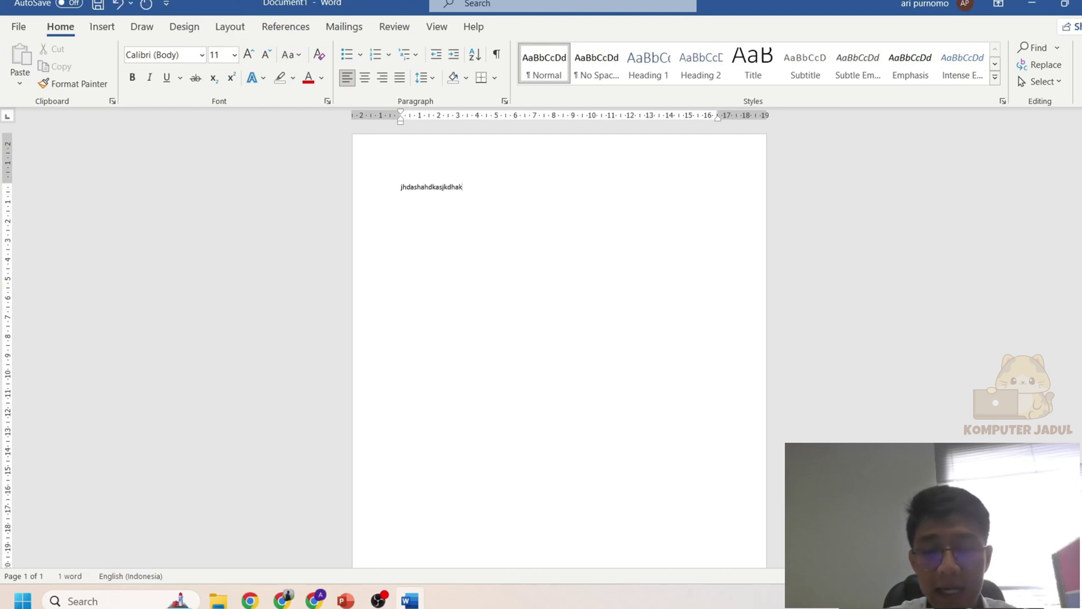
scroll(597, 225, "up", 5)
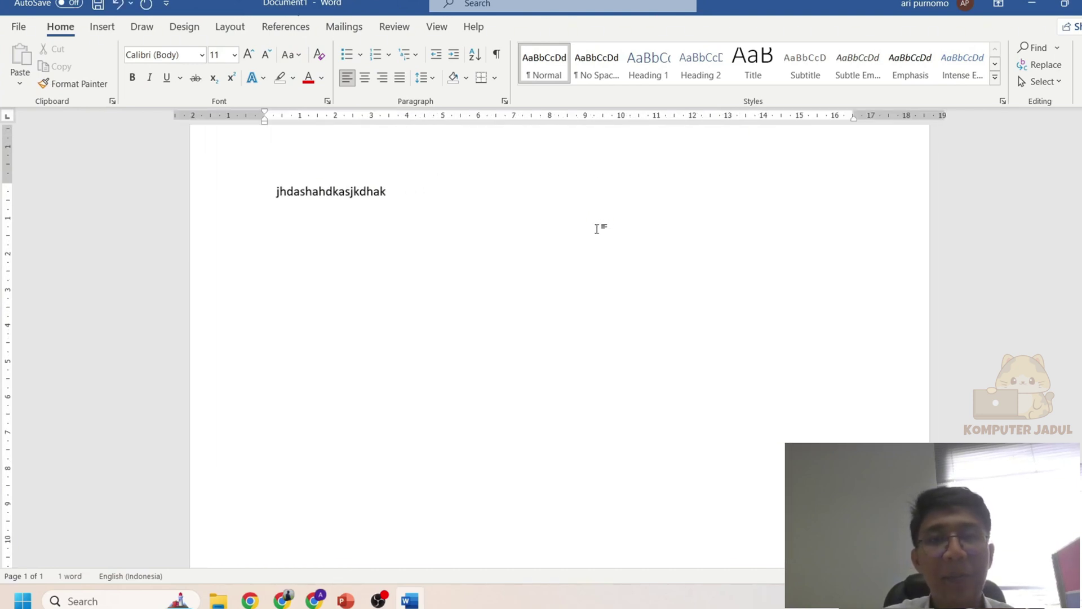
scroll(531, 274, "up", 1)
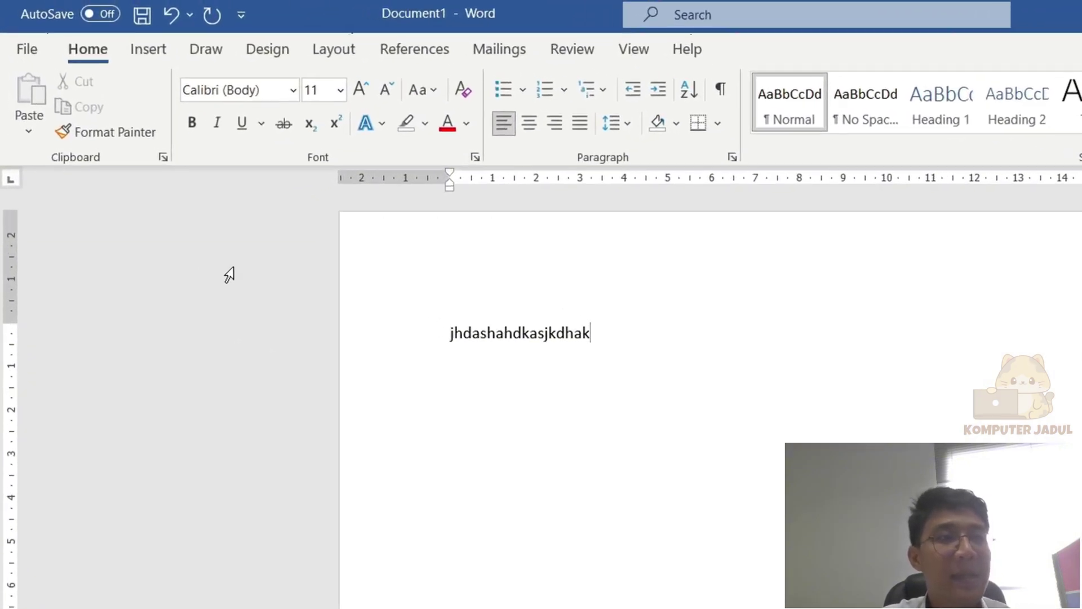
Look through the recent documents available to open, and bring up the file browsing dialog, moved clear of the window's edge
left_click(34, 68)
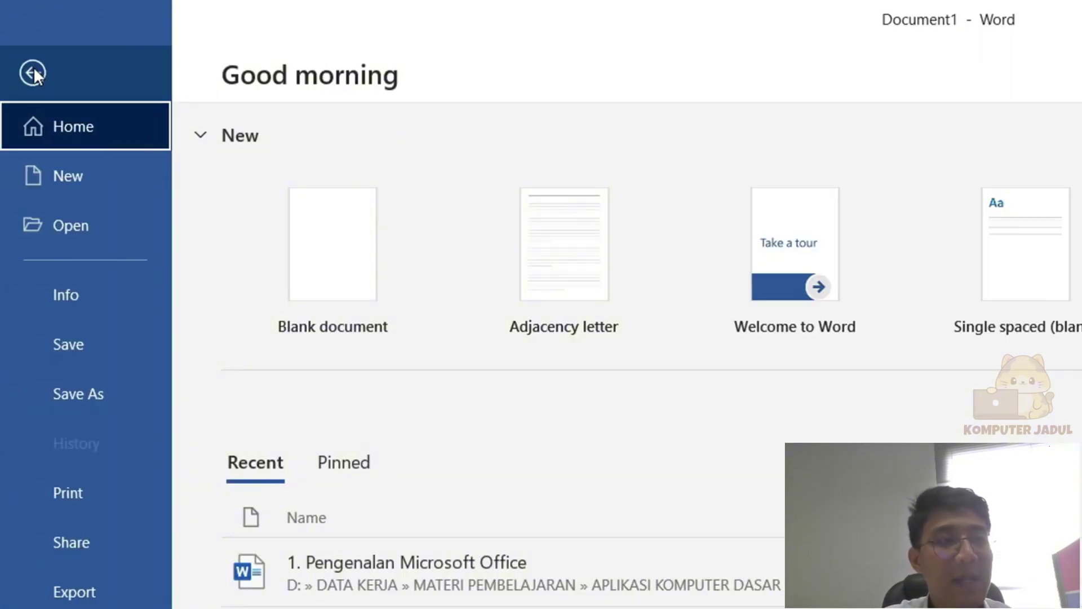
left_click(91, 225)
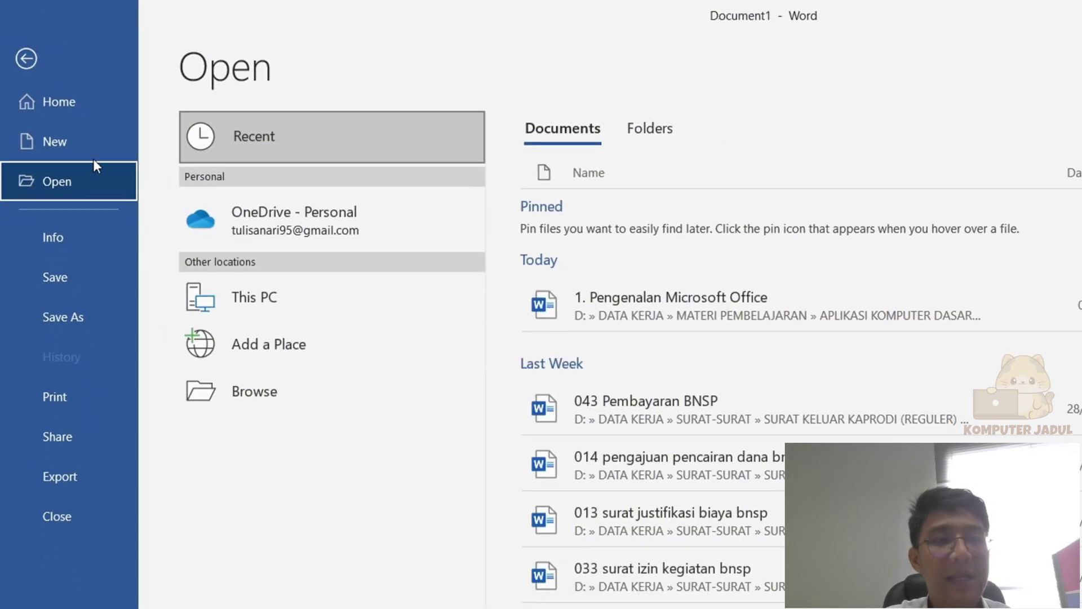
scroll(817, 462, "down", 12)
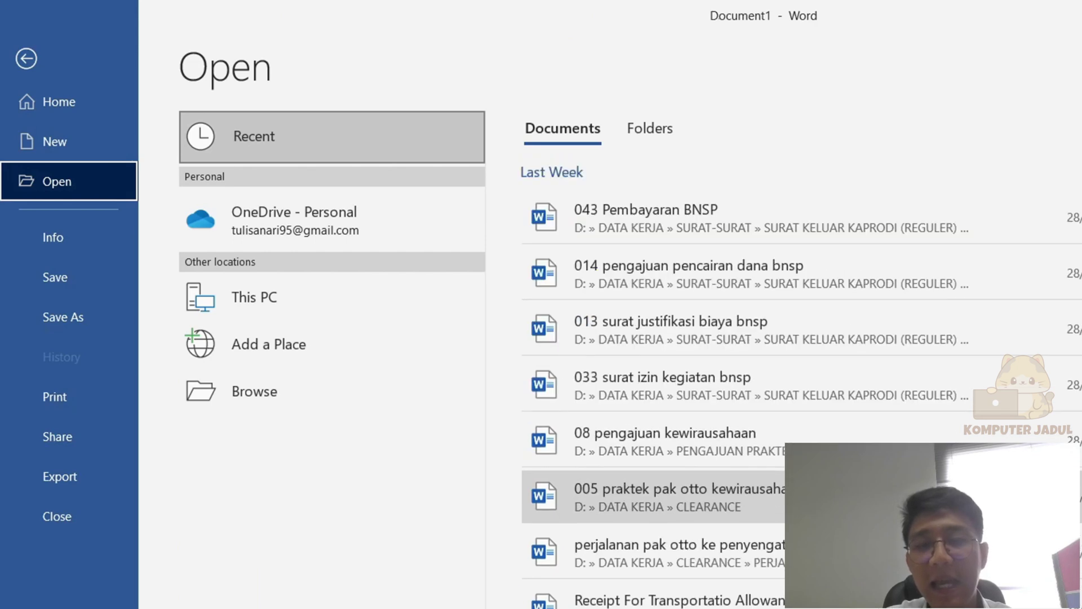
scroll(648, 465, "up", 12)
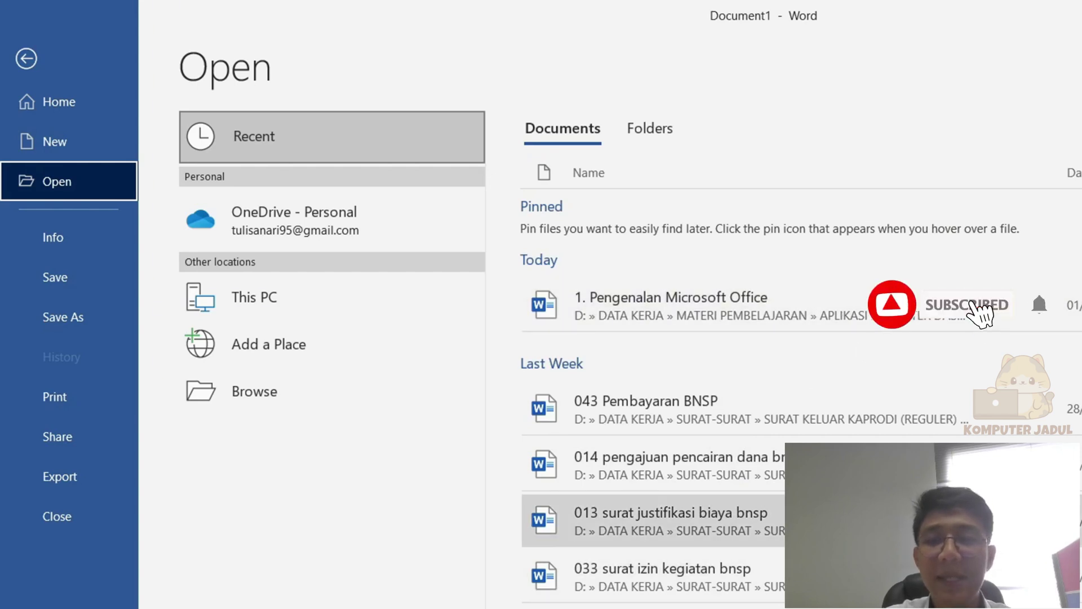
scroll(778, 518, "down", 3)
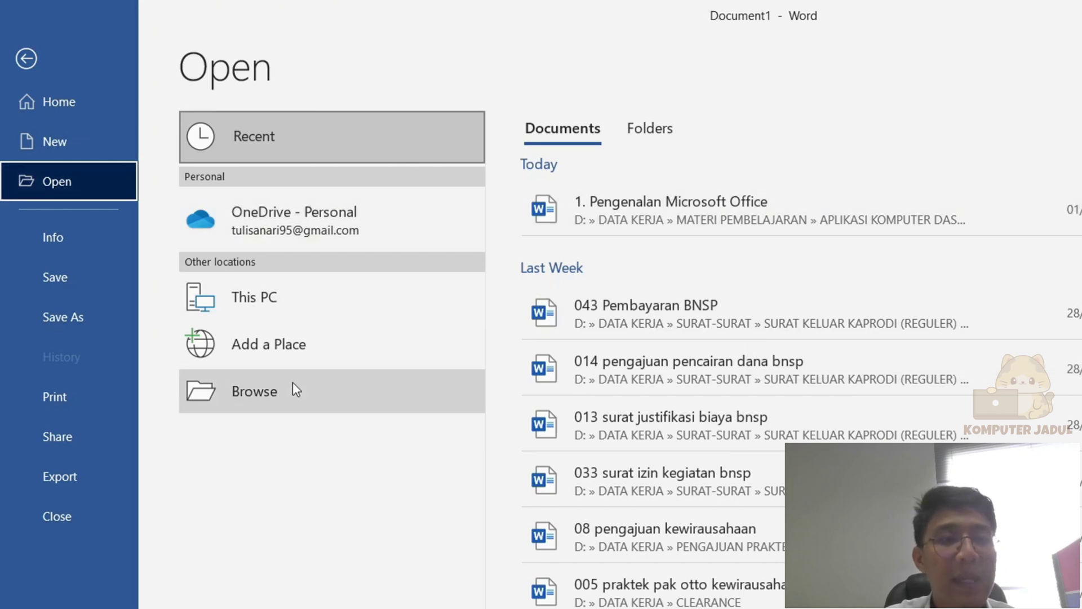
left_click(281, 390)
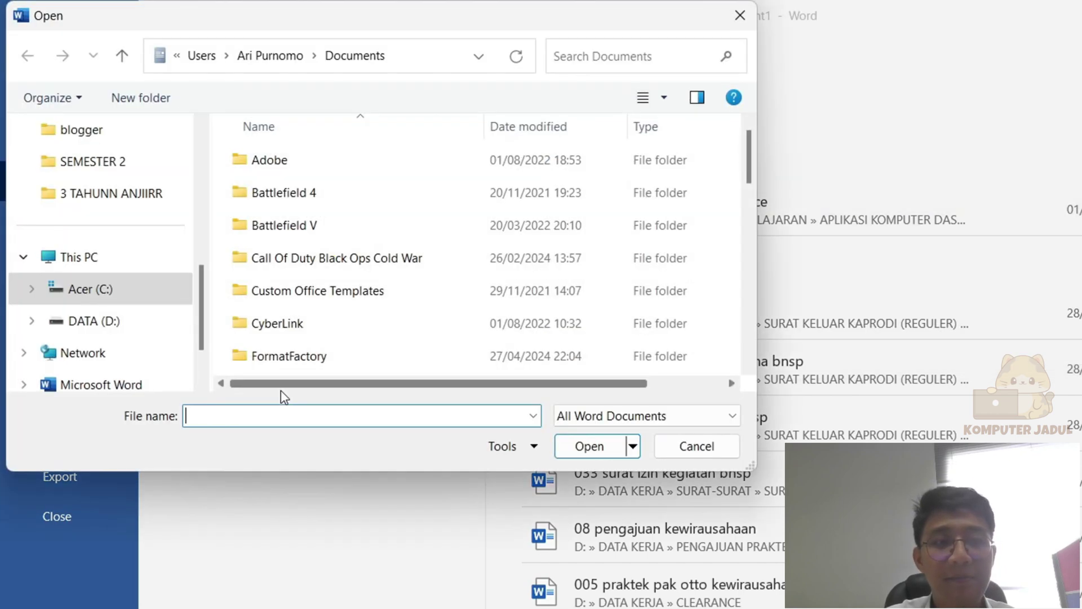
left_click_drag(460, 26, 925, 103)
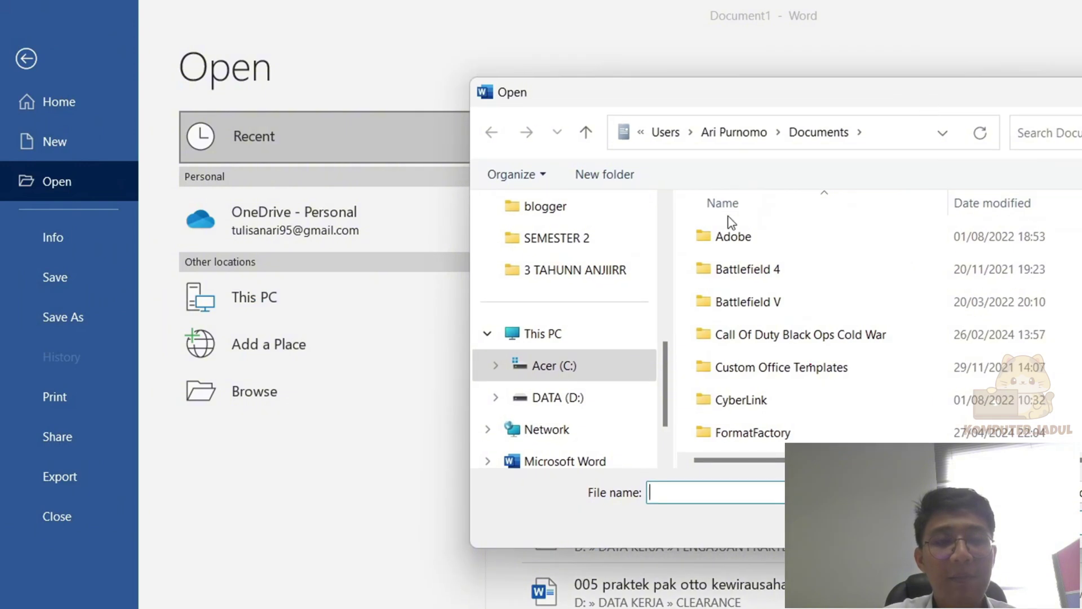
left_click_drag(800, 99, 776, 101)
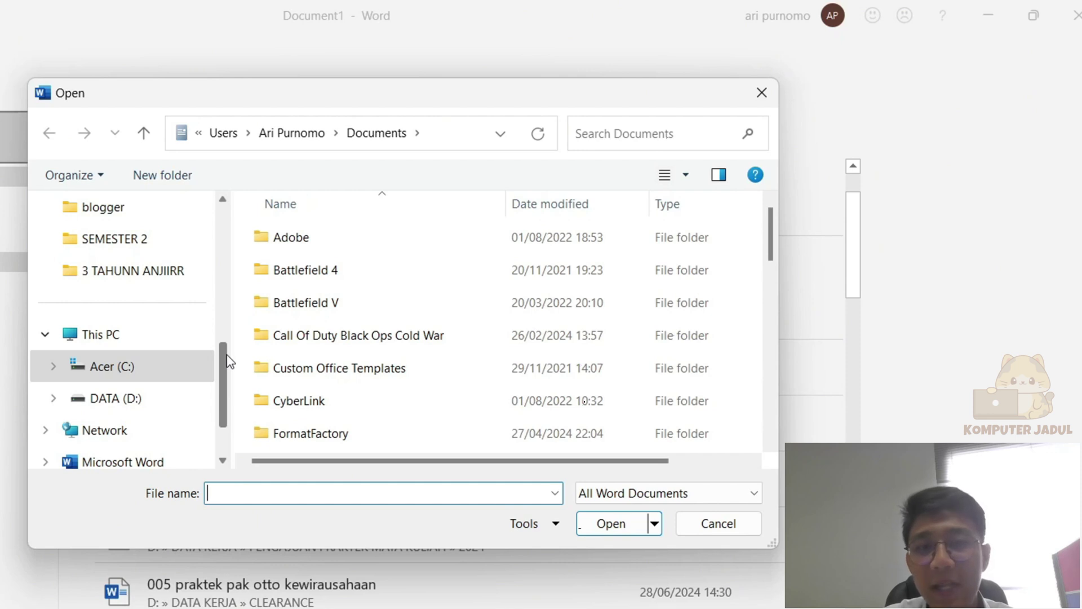
Look through the DATA (D:) drive and the Documents, Videos, Pictures and Music folders for saved files
left_click(157, 401)
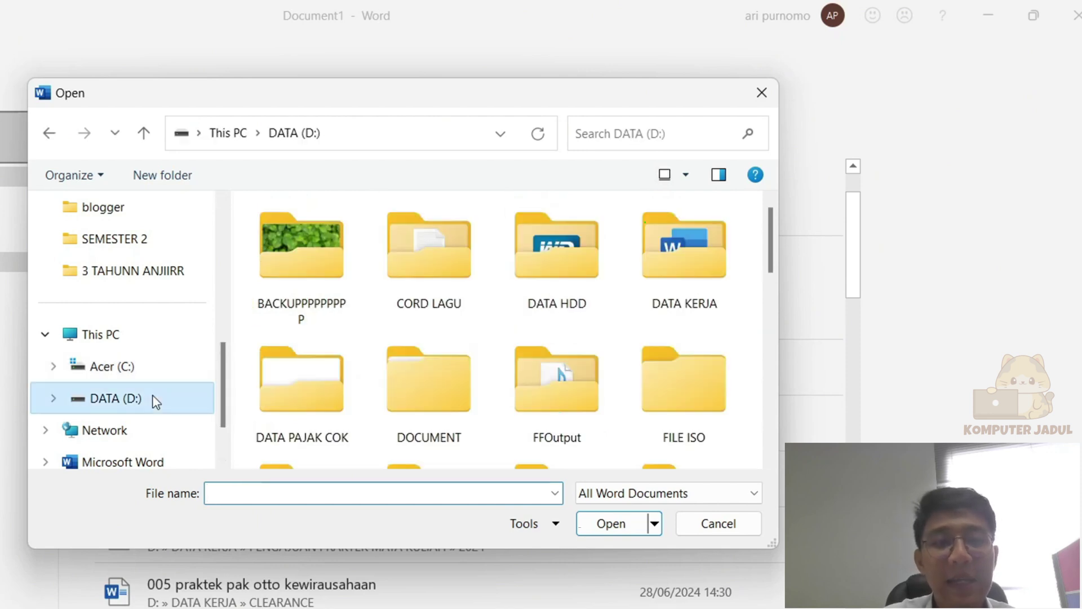
scroll(366, 383, "down", 10)
scroll(398, 358, "up", 5)
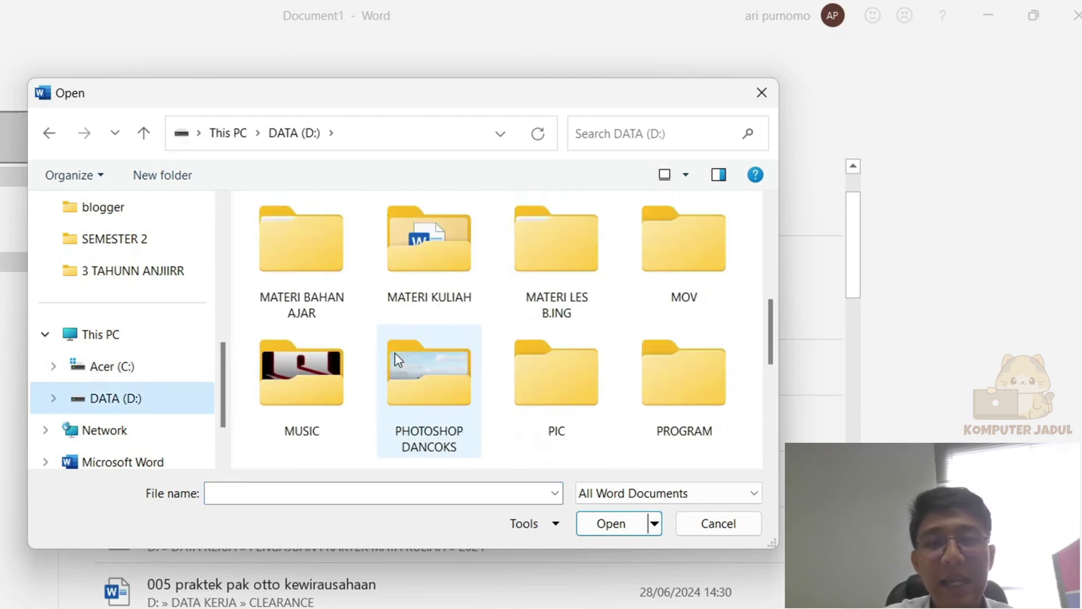
scroll(145, 289, "up", 5)
left_click(110, 338)
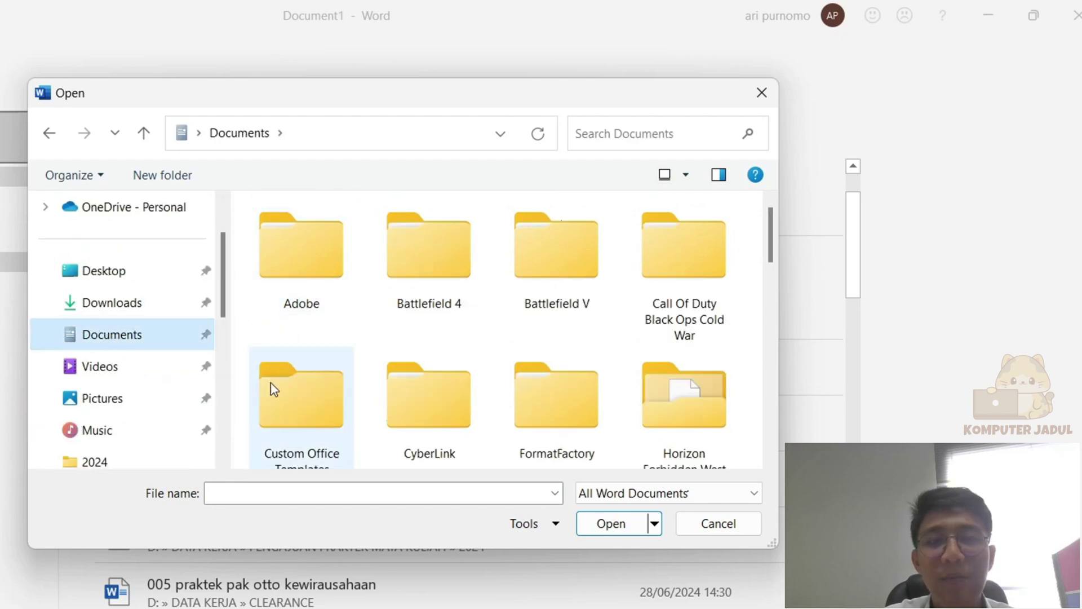
left_click(125, 369)
left_click(128, 399)
left_click(117, 430)
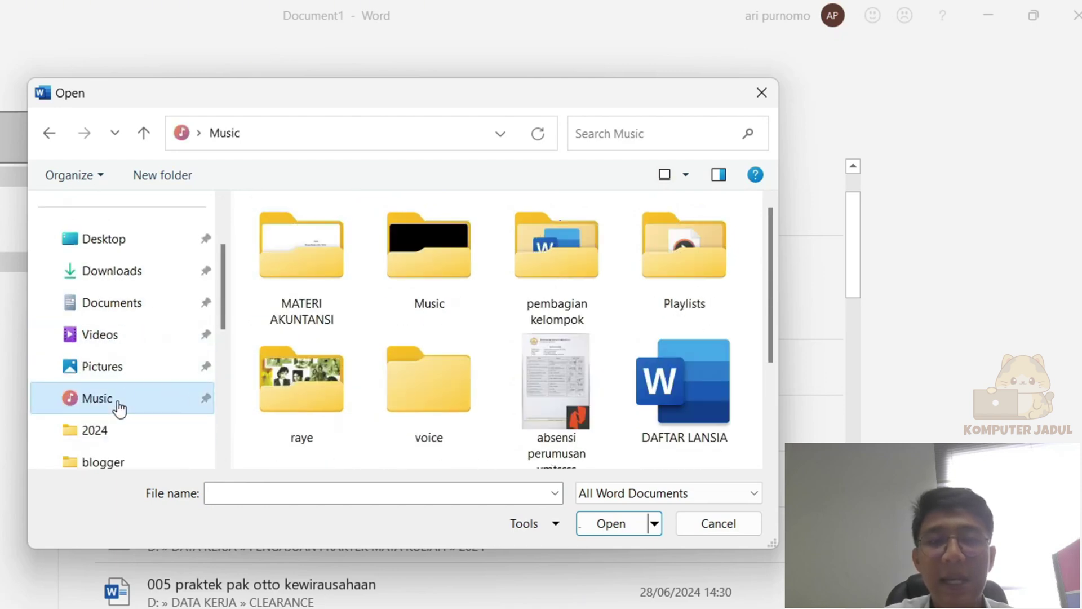
Open the saved file CONTOH MAKALAH from the Documents folder
left_click(133, 316)
scroll(387, 292, "down", 10)
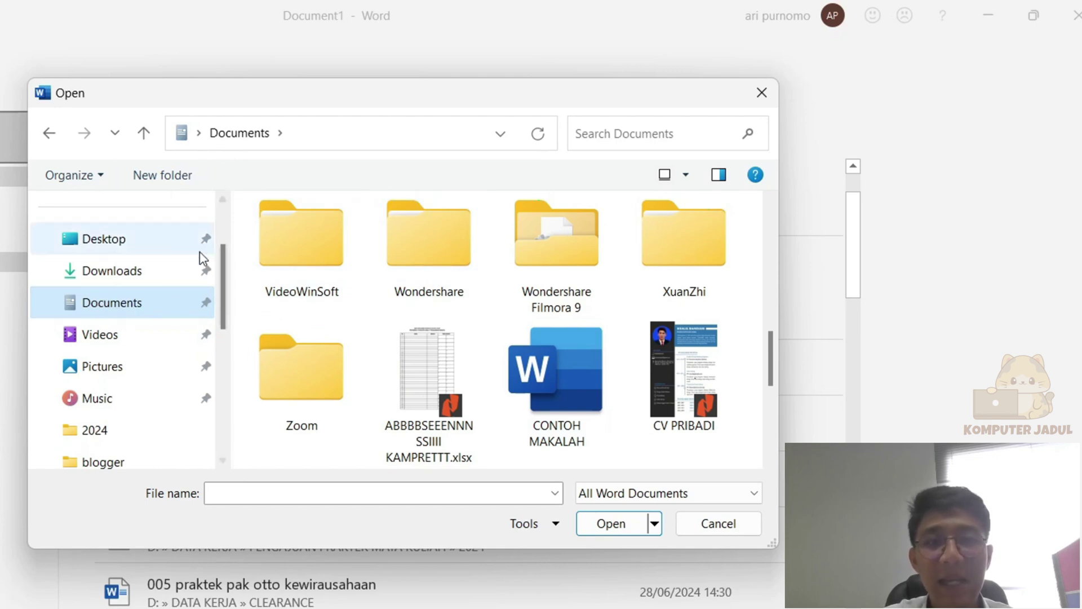
left_click(574, 408)
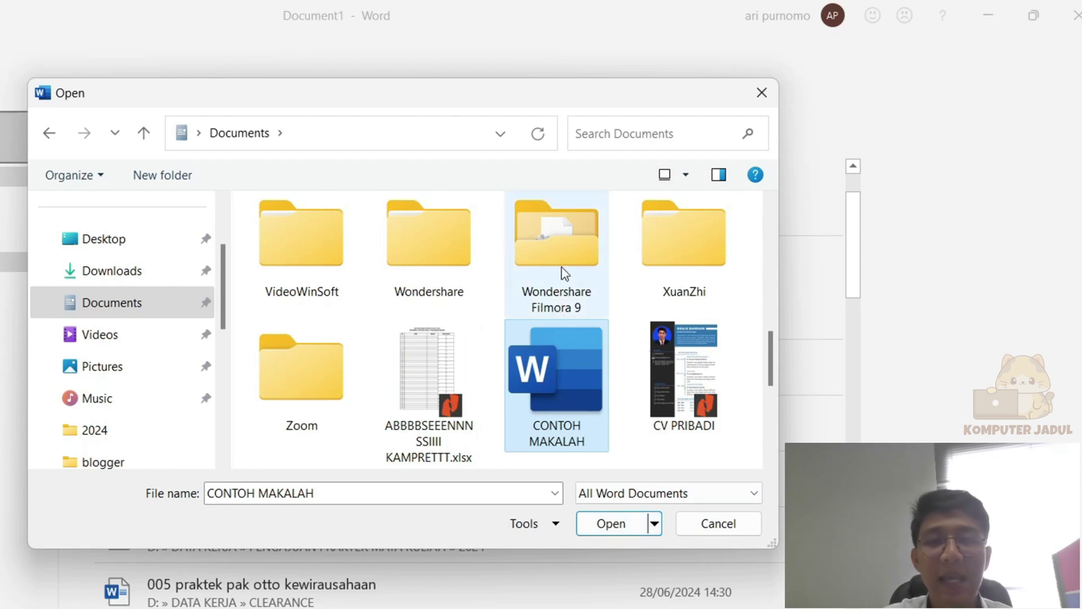
double_click(560, 383)
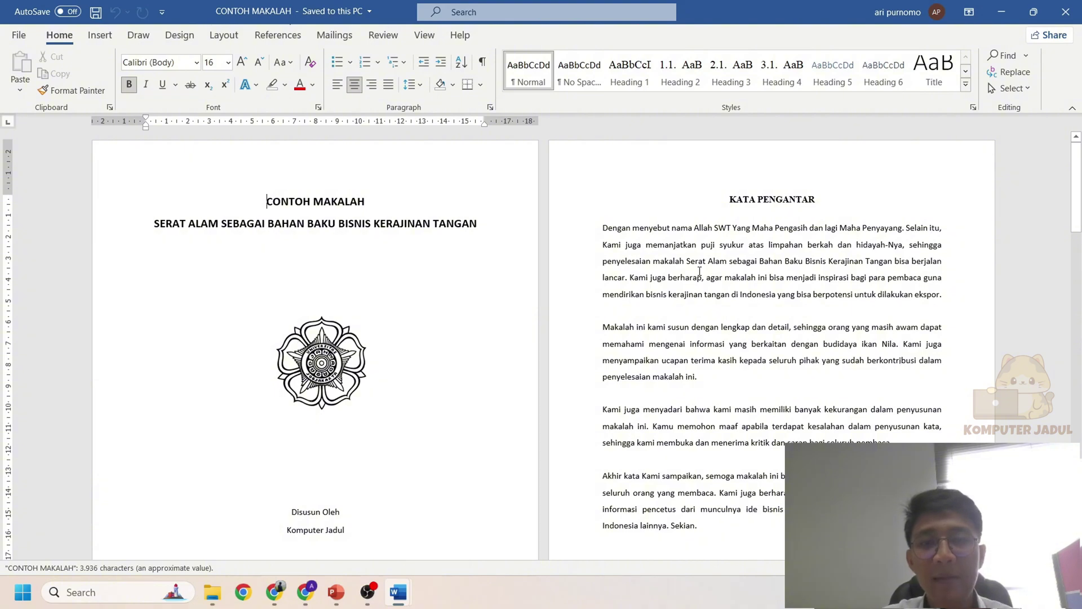
scroll(699, 271, "up", 1)
scroll(654, 155, "up", 1)
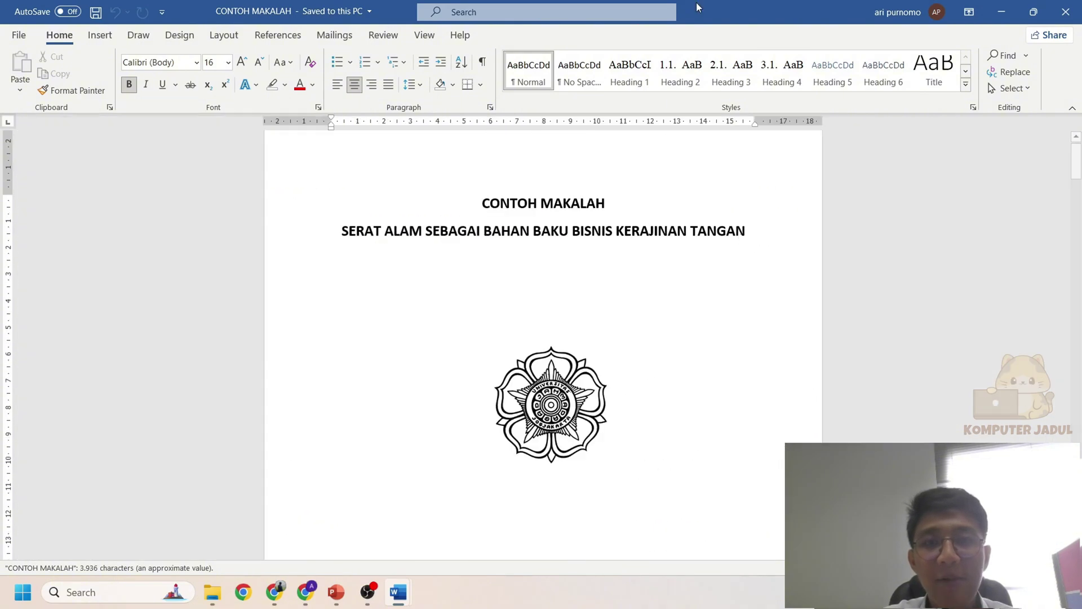
Arrange the CONTOH MAKALAH and Document1 windows side by side on the desktop to compare the opened documents
left_click_drag(696, 2, 777, 84)
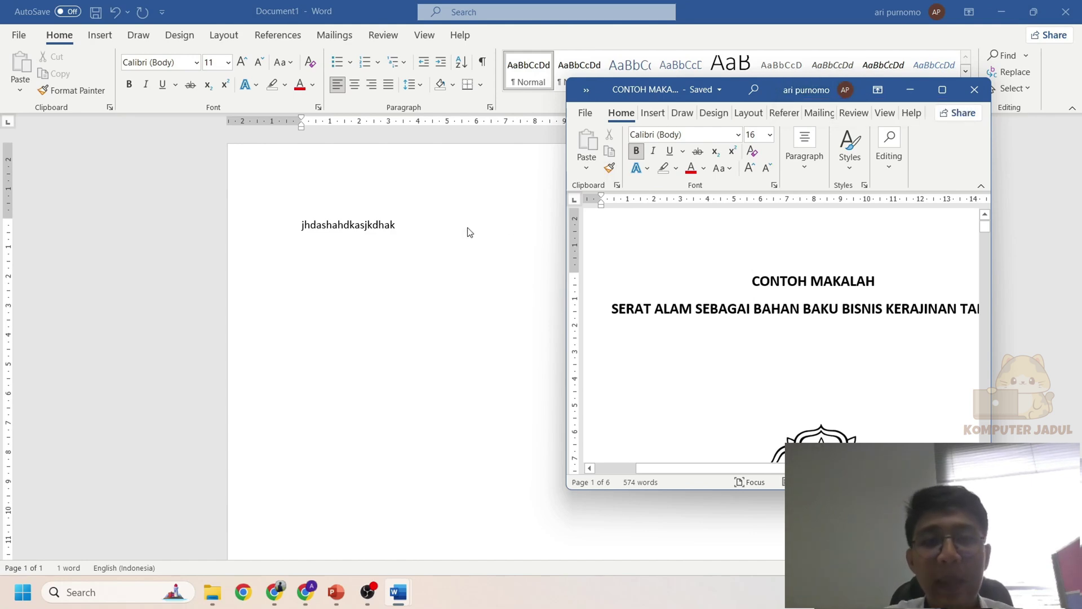
left_click(417, 223)
left_click_drag(727, 6, 317, 80)
scroll(304, 312, "down", 6, "ctrl")
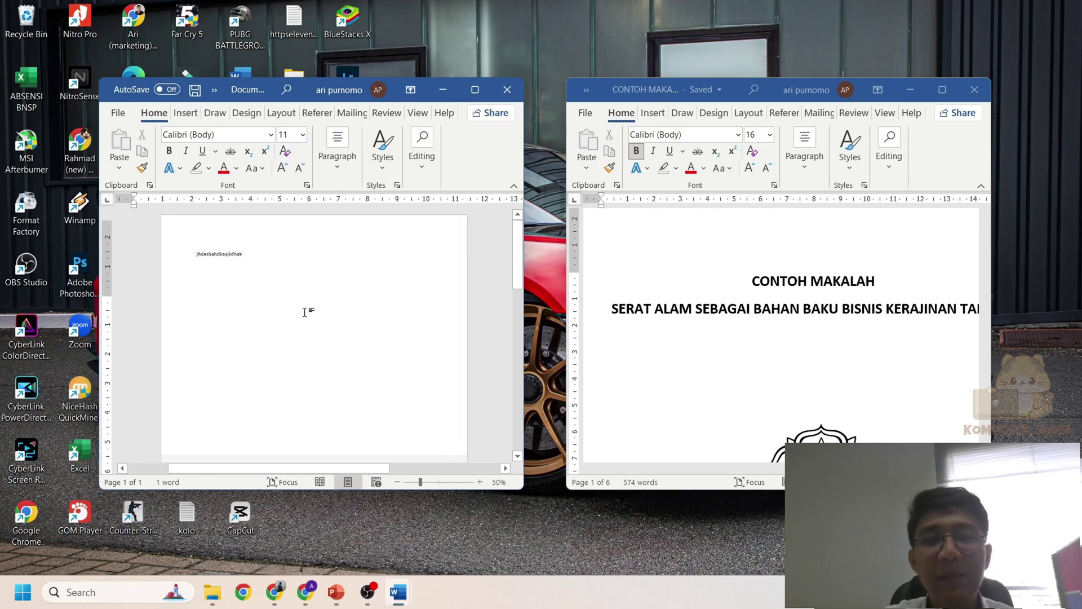
scroll(430, 256, "up", 1, "ctrl")
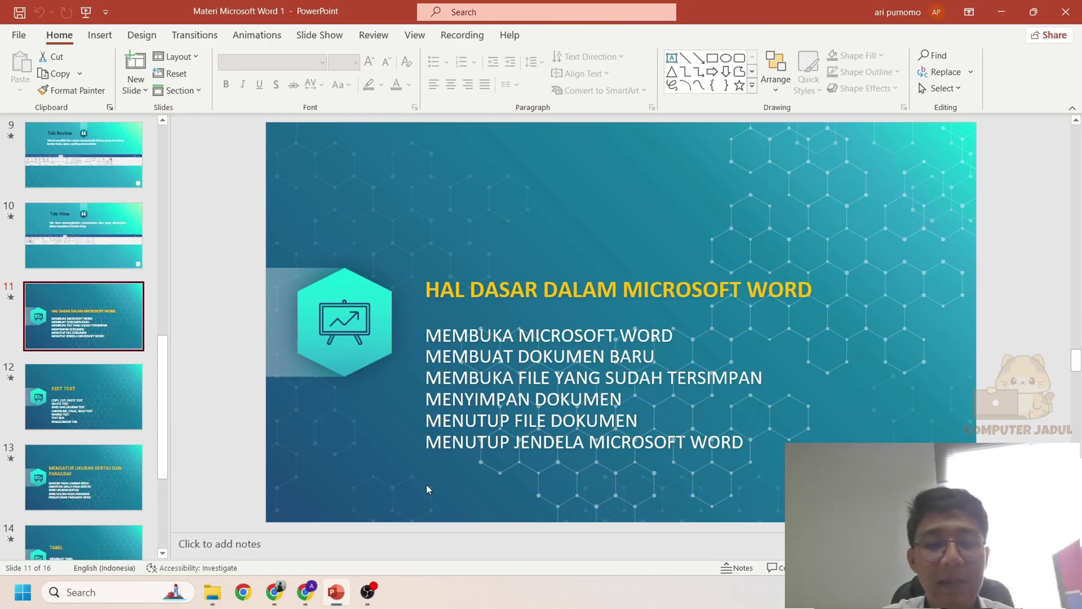
Minimize the presentation, launch Word from the pinned apps, maximize it and enter the sample text "lashfjasdsahdioas"
left_click(336, 592)
left_click(22, 592)
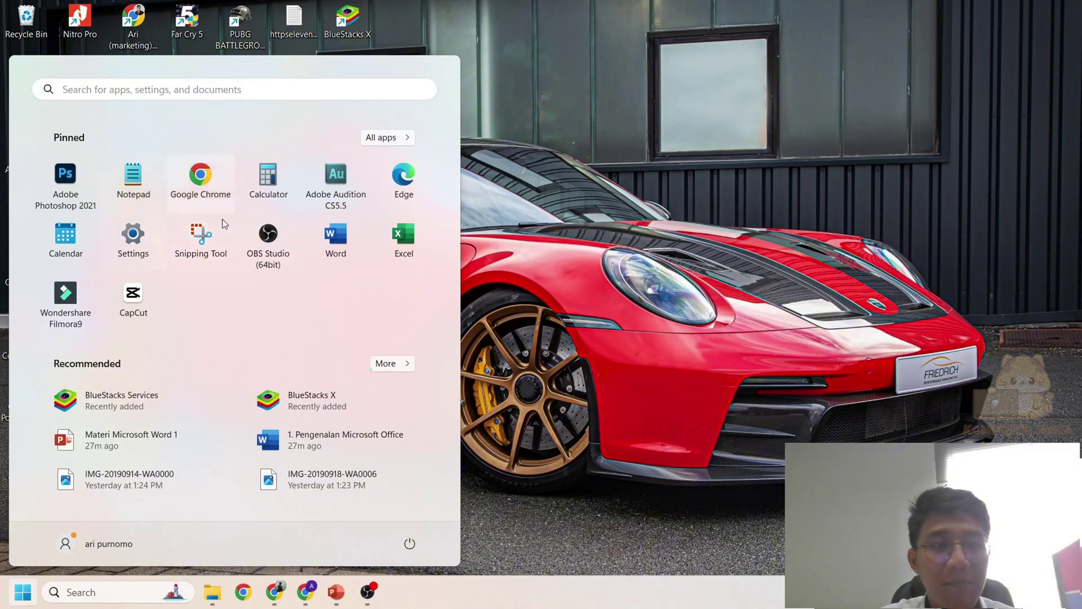
left_click(336, 237)
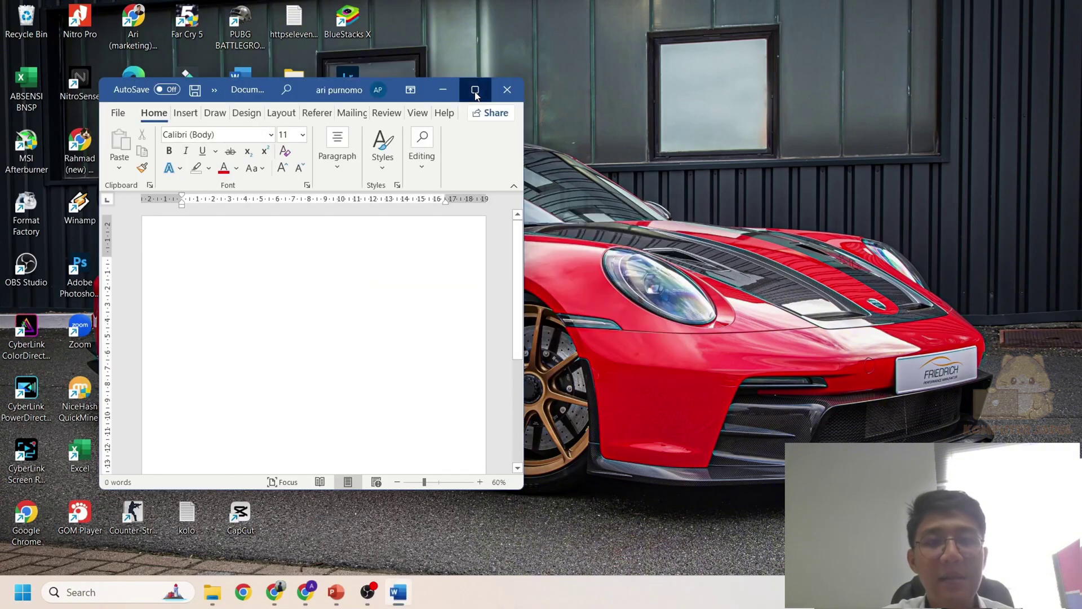
left_click(475, 90)
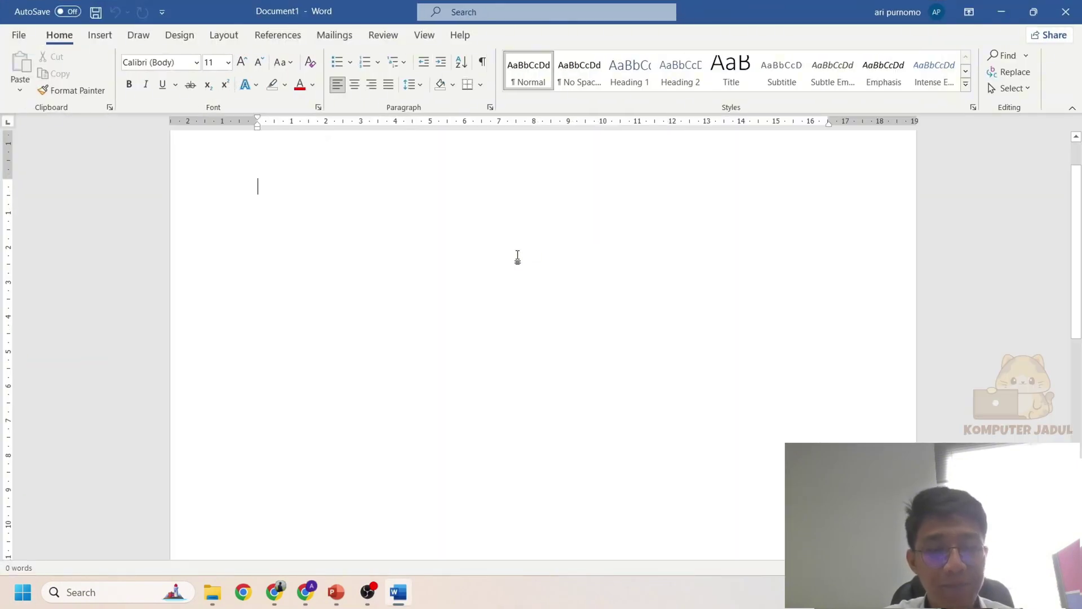
type("lashfjasdsahdioas")
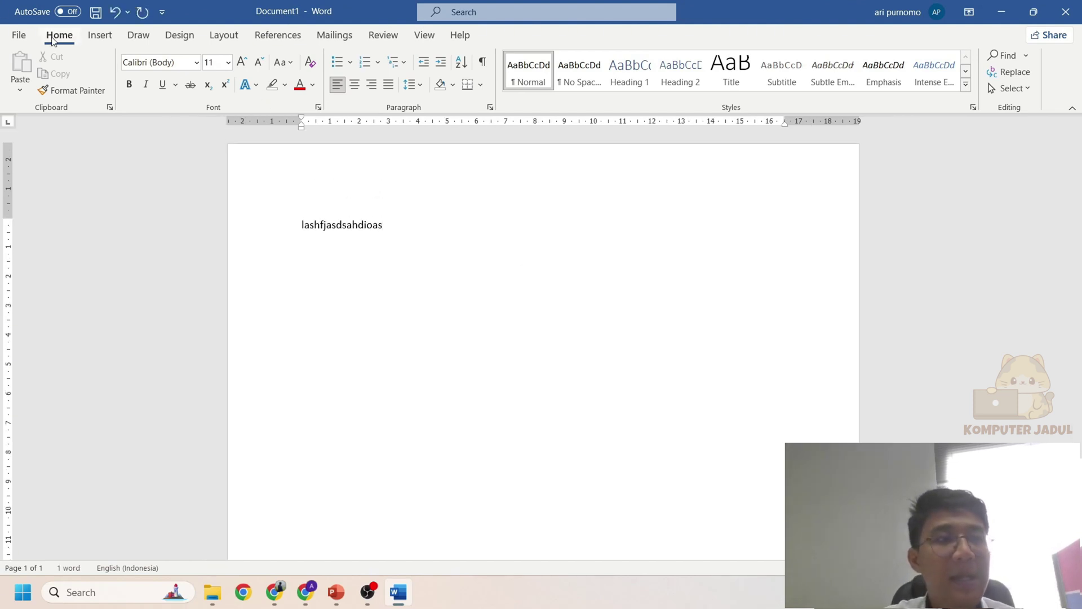
Look at the Save and Save As commands, return to the document and close it without saving
left_click(24, 37)
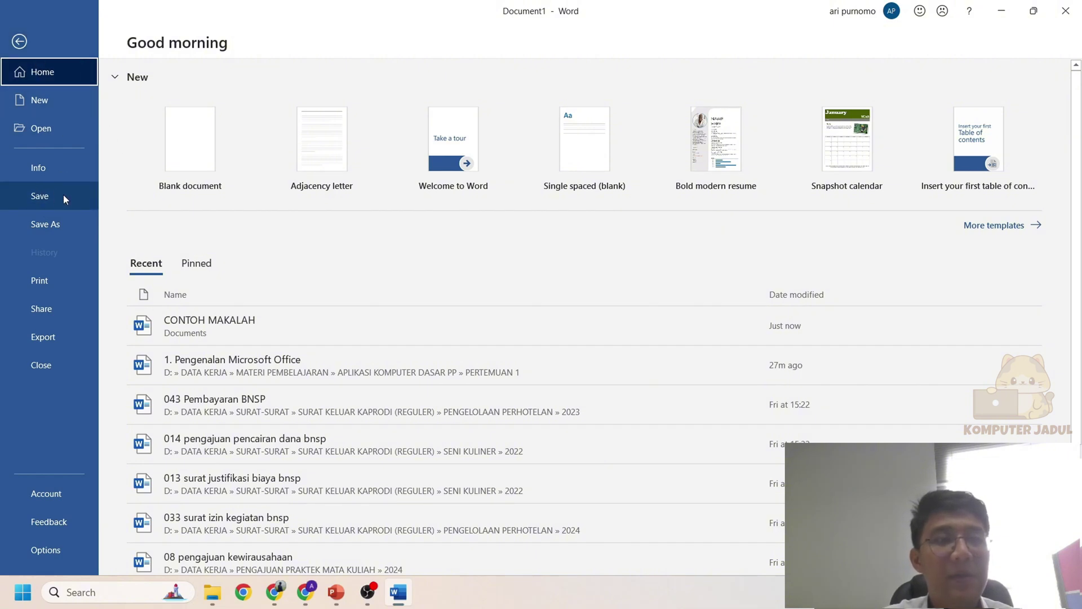
left_click(19, 41)
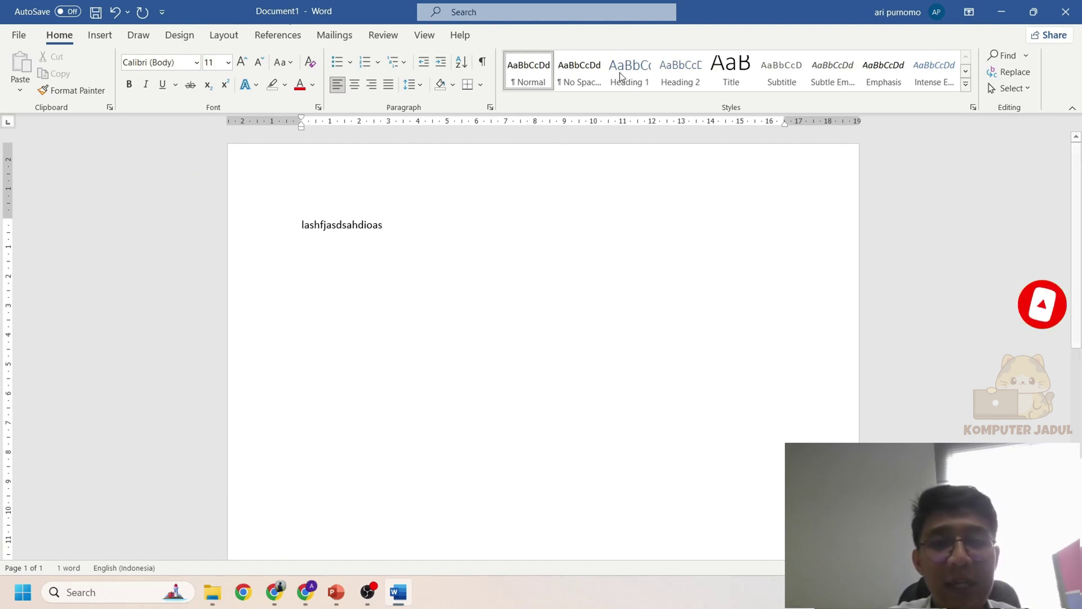
left_click(1066, 11)
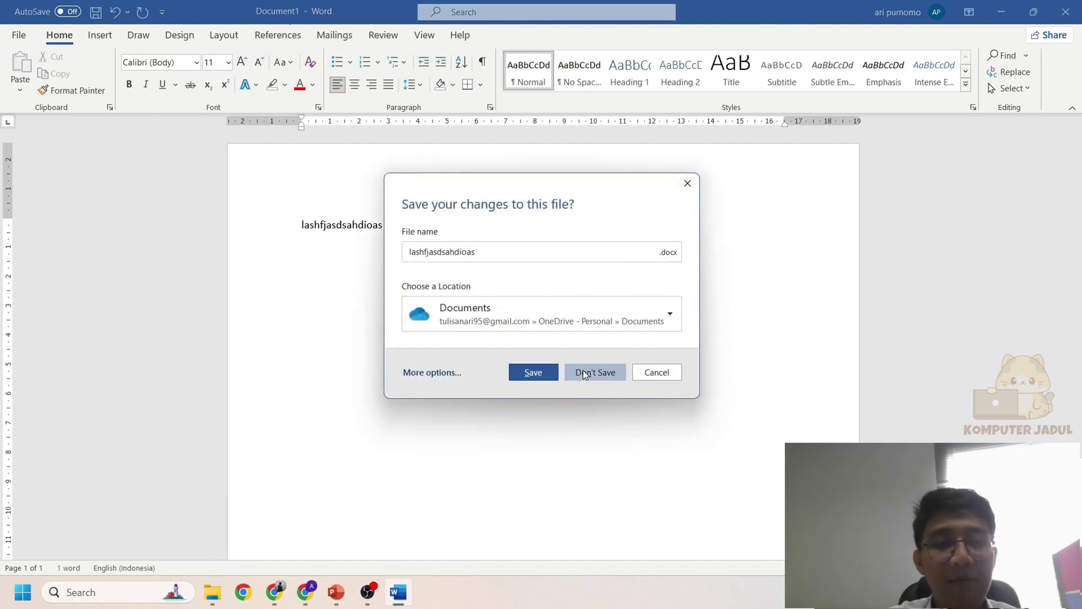
left_click(589, 372)
Launch Word again from the pinned apps and enter the sample text "akjdhjasdasjhdjkas" in the blank document
left_click(23, 592)
left_click(321, 246)
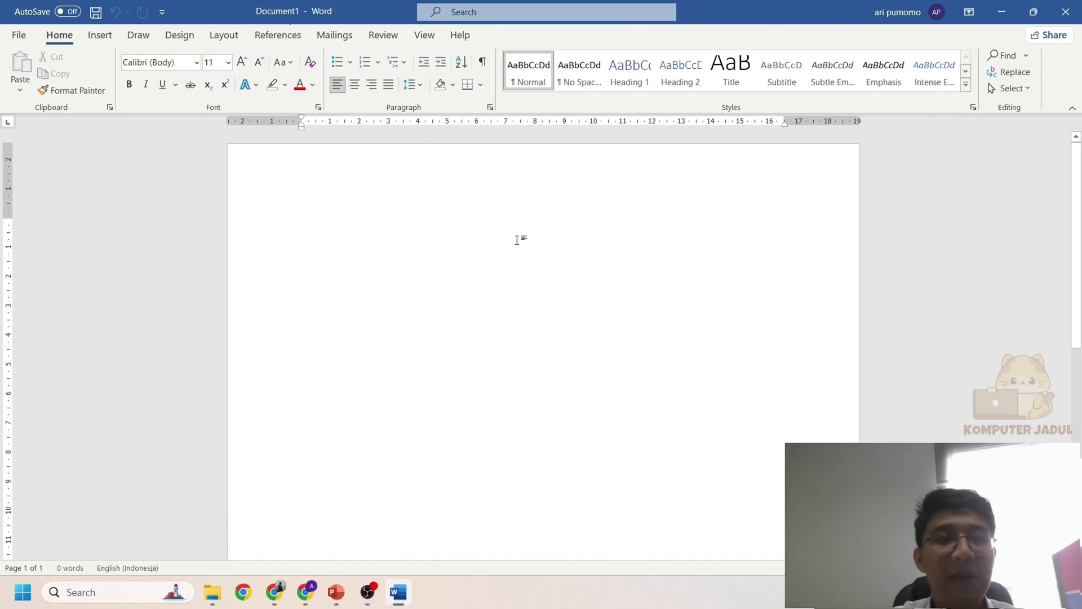
type("akjdhjasdasjhdjkas")
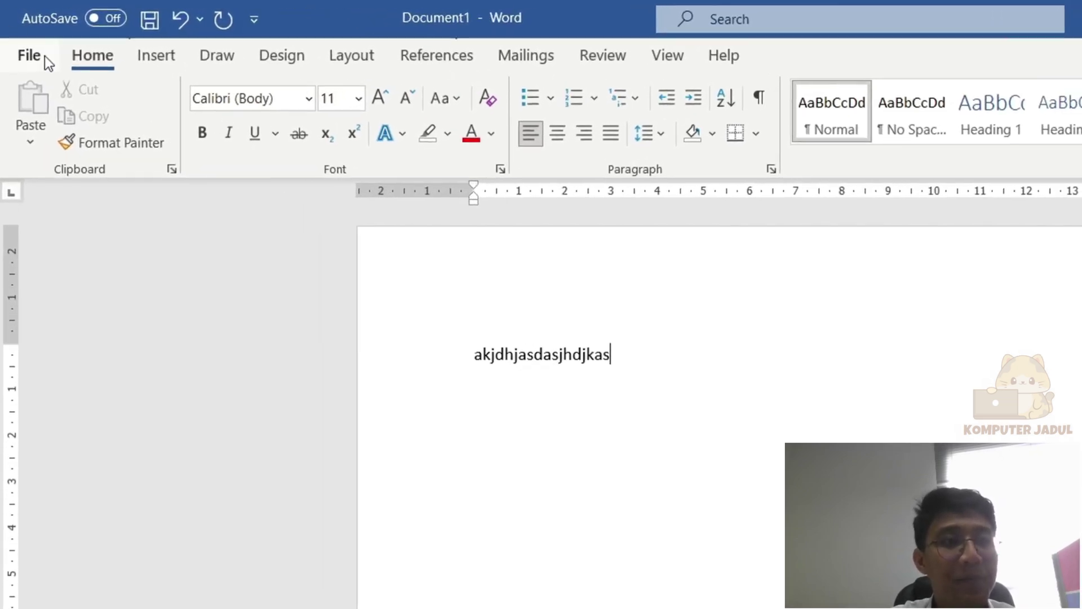
Start saving the document with Save As and browse to the Documents folder as the location
left_click(41, 56)
left_click(70, 338)
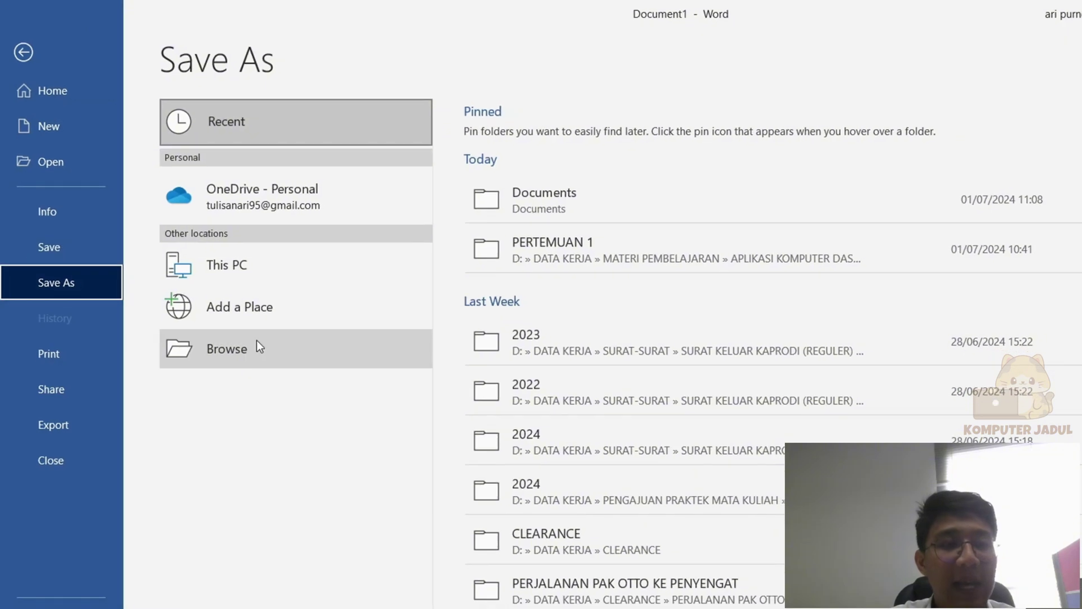
left_click(239, 354)
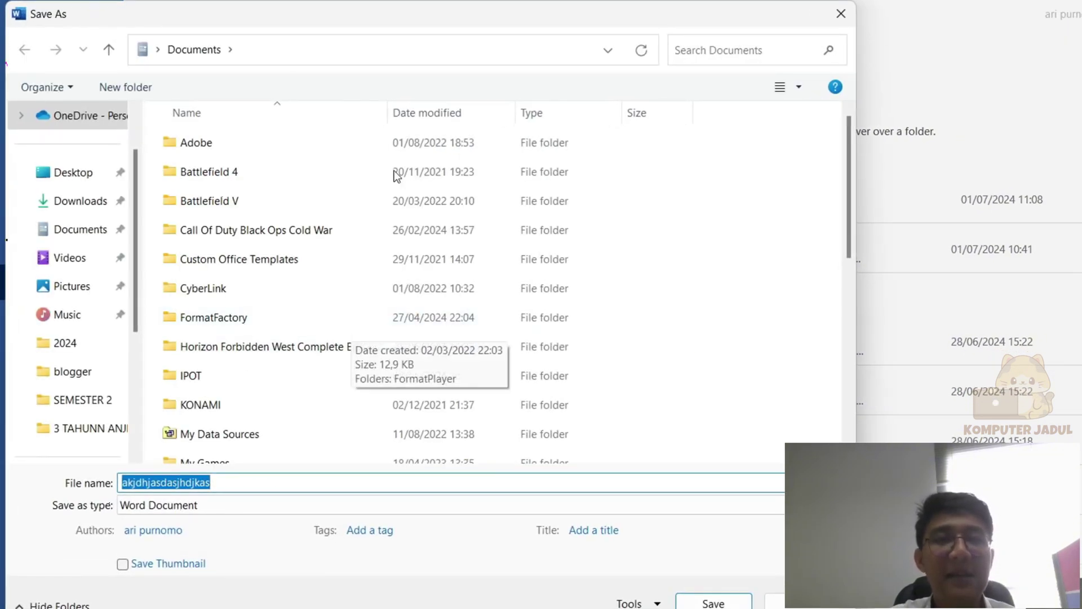
left_click_drag(464, 25, 735, 79)
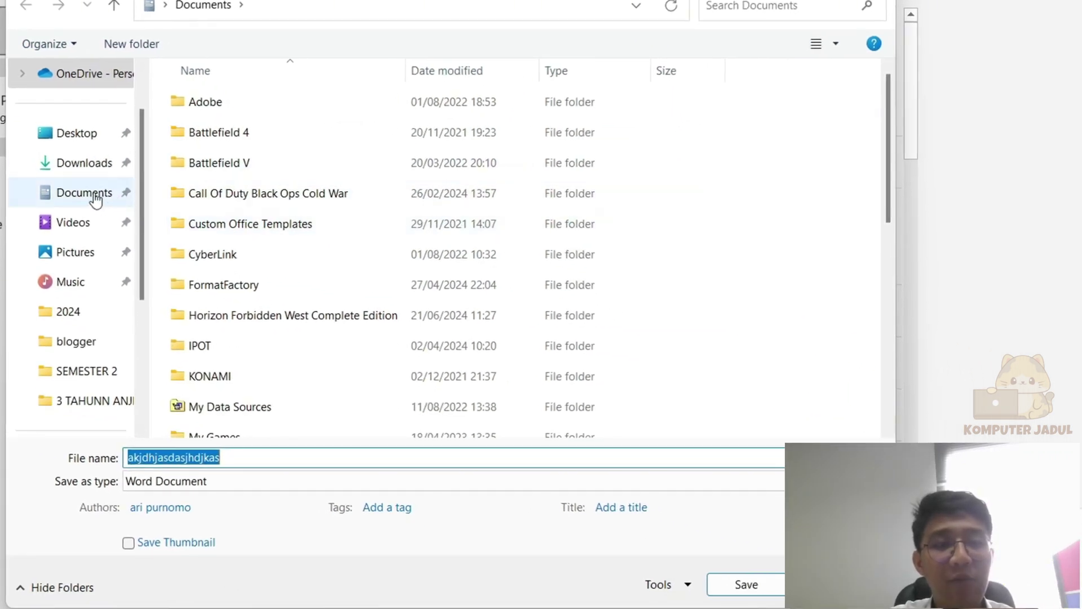
left_click(96, 199)
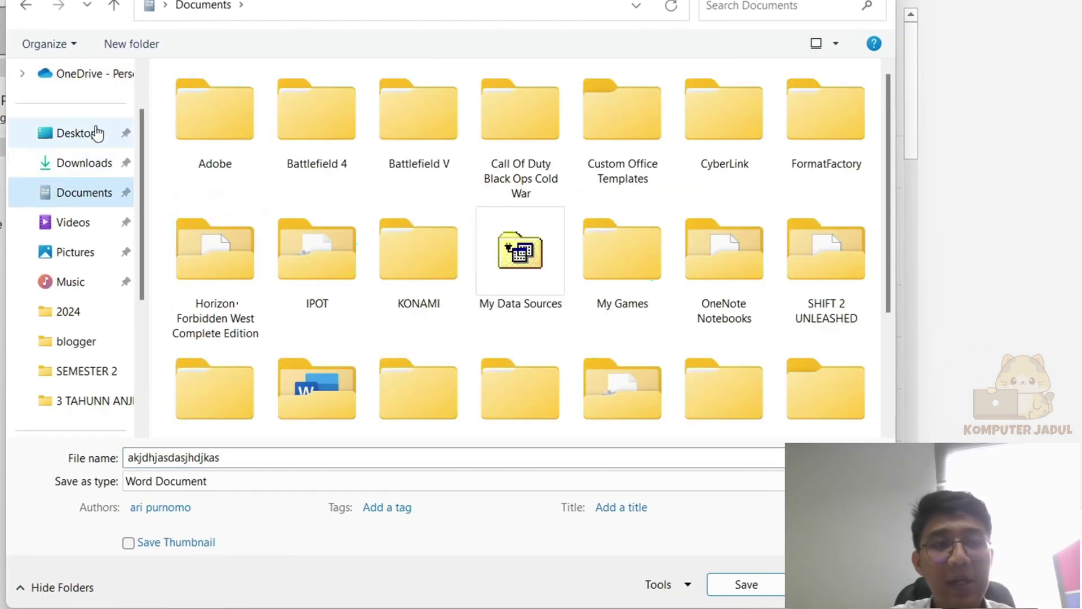
left_click(97, 133)
left_click(84, 192)
scroll(326, 286, "down", 3)
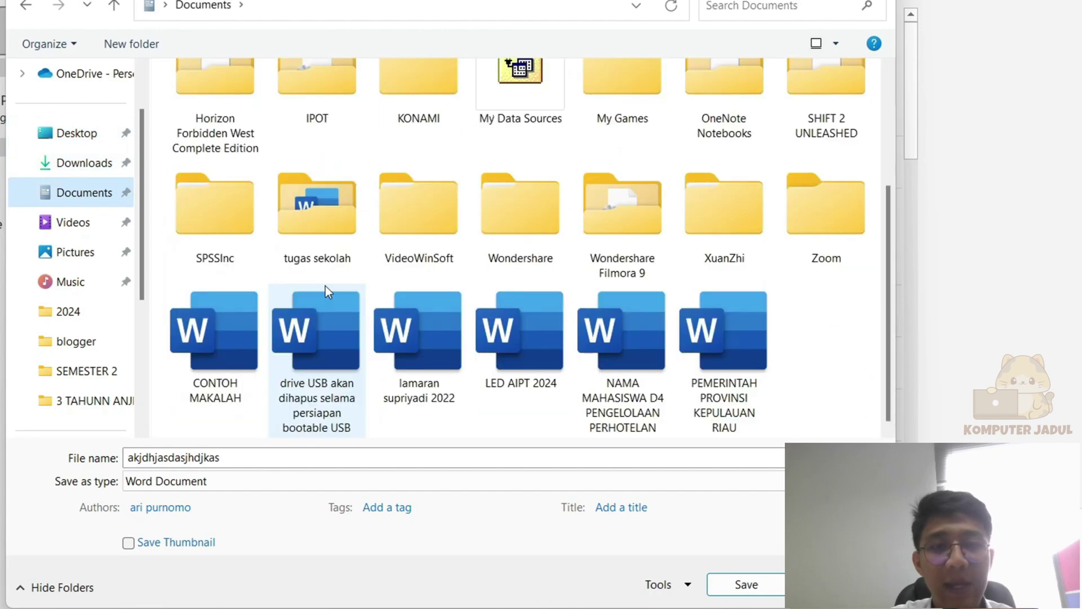
Name the file "contoh untuk menyimpan dokumen" and save it as a Word Document
double_click(448, 459)
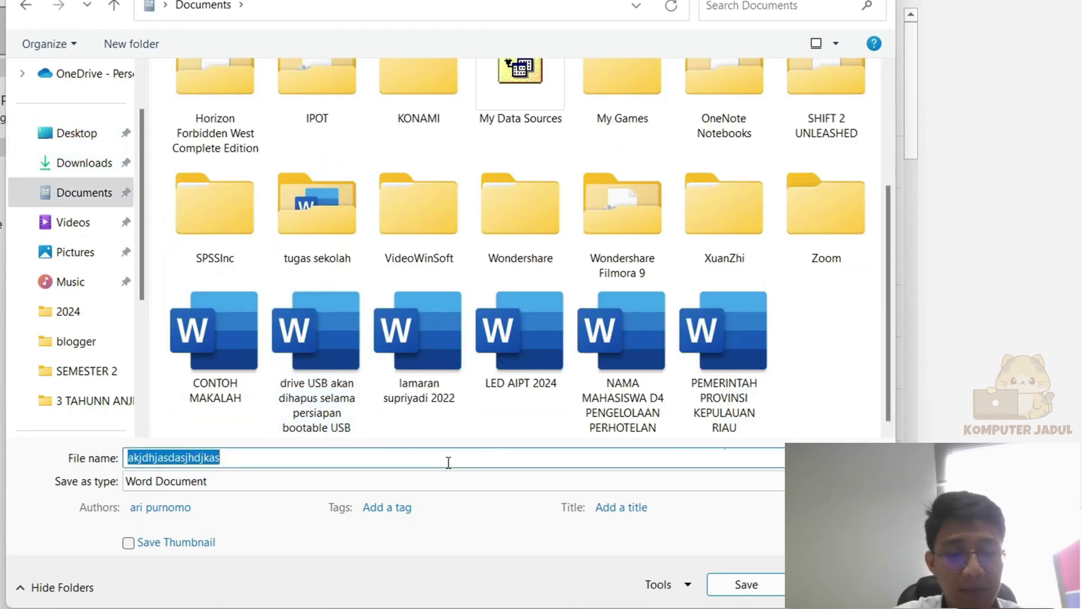
type("contoh u")
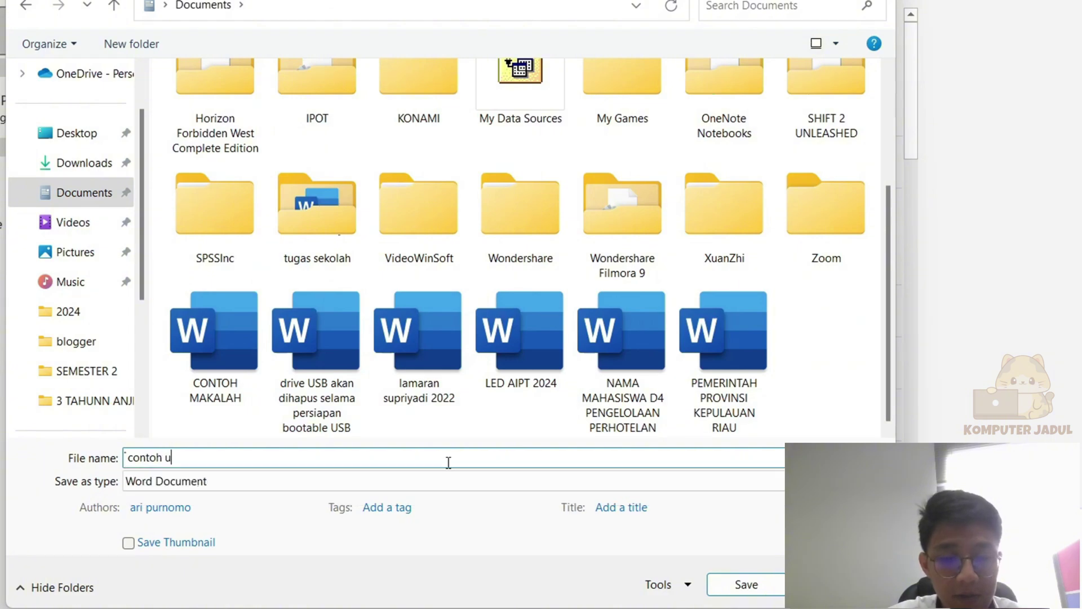
type("ntuk menyimpan")
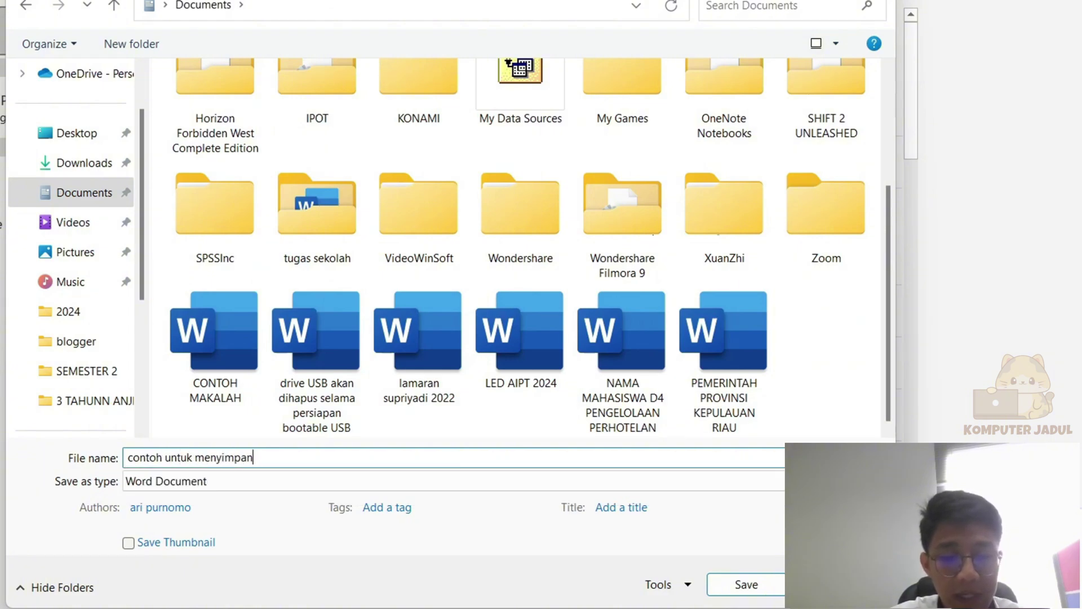
type(" dokumen")
key("Return")
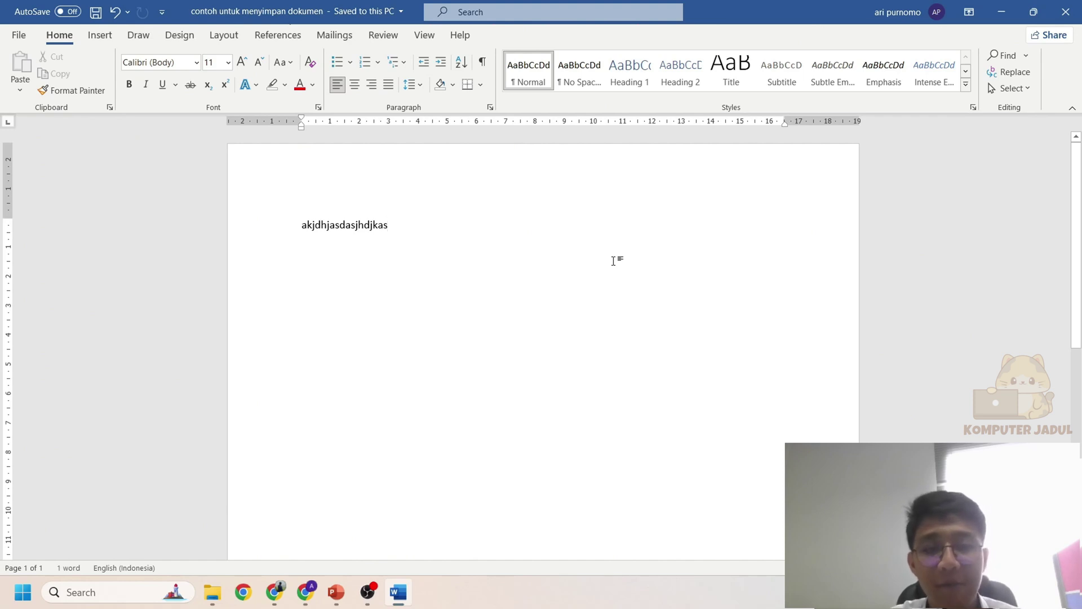
Open File Explorer maximized and locate the file "contoh untuk menyimpan dokumen" in the Documents folder
key("super+e")
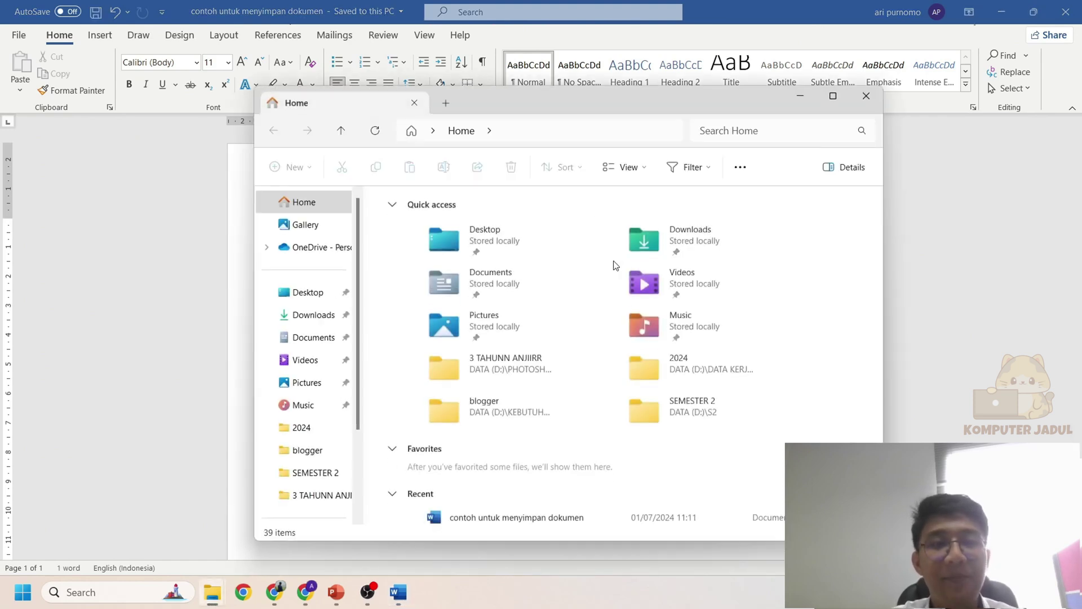
double_click(706, 103)
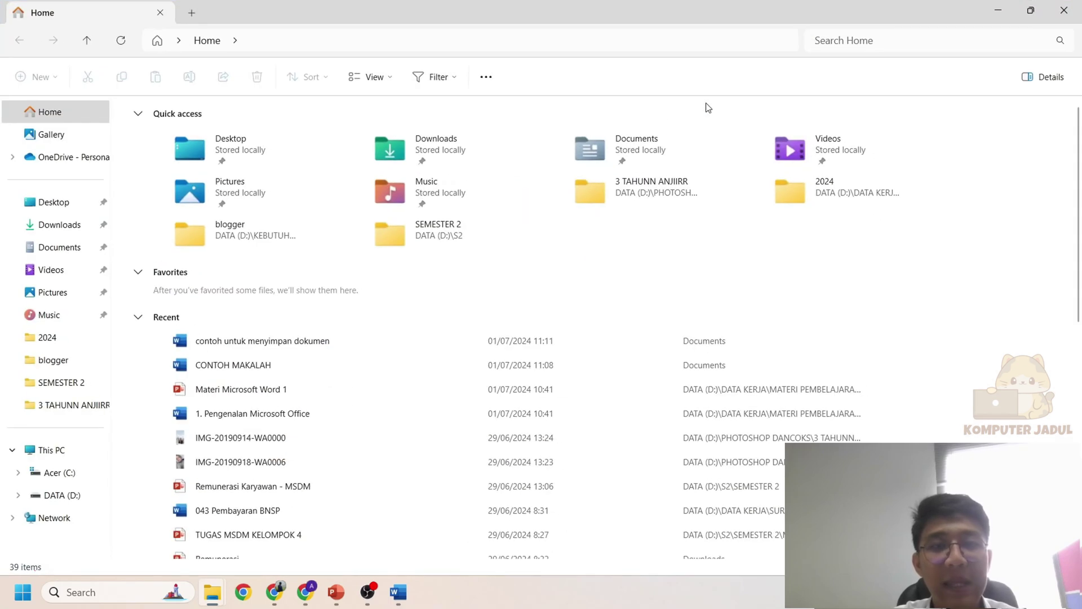
left_click(64, 251)
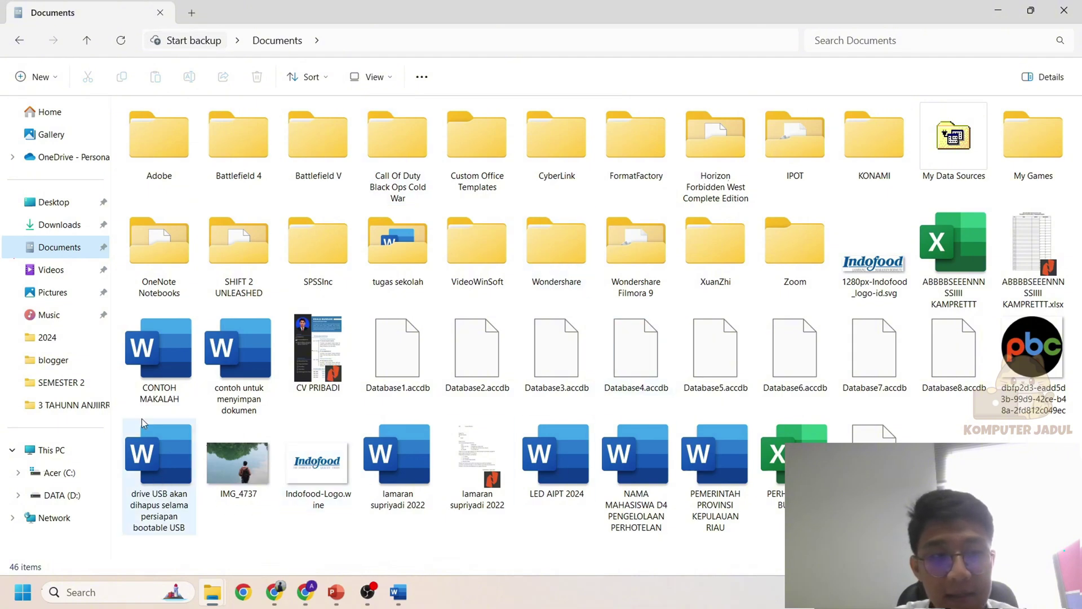
left_click(241, 398)
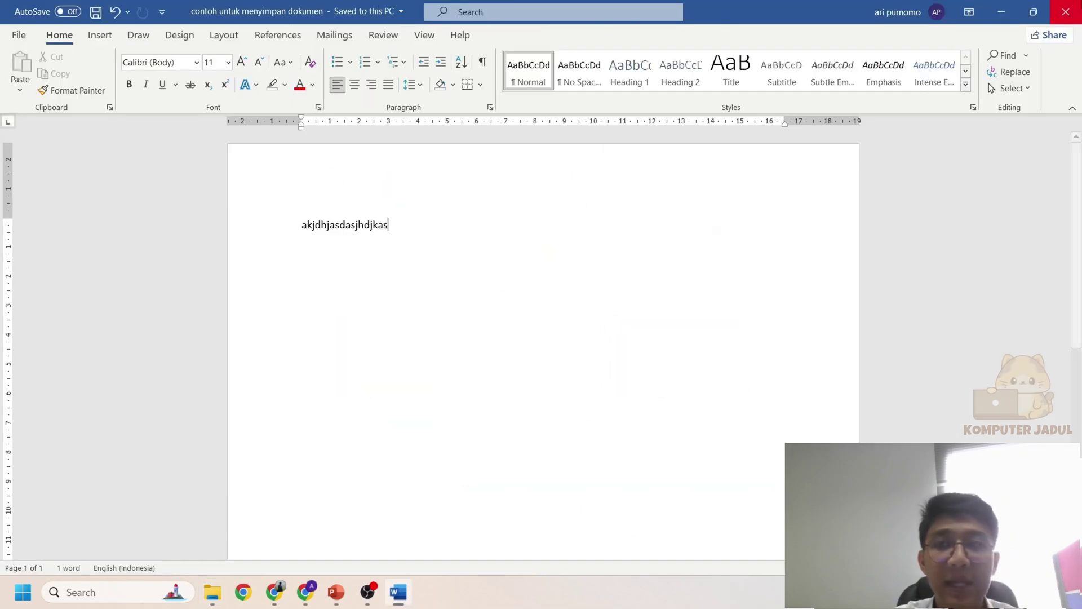
Close the saved document, reopen it from the Documents folder to check its text, and close it again
left_click(1067, 9)
double_click(252, 361)
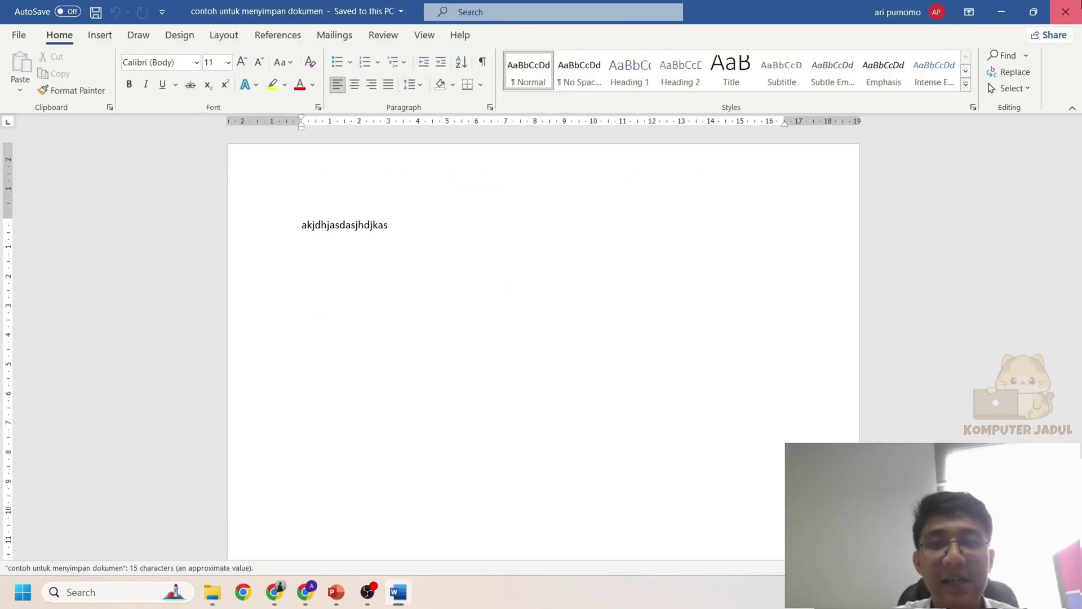
left_click(1065, 12)
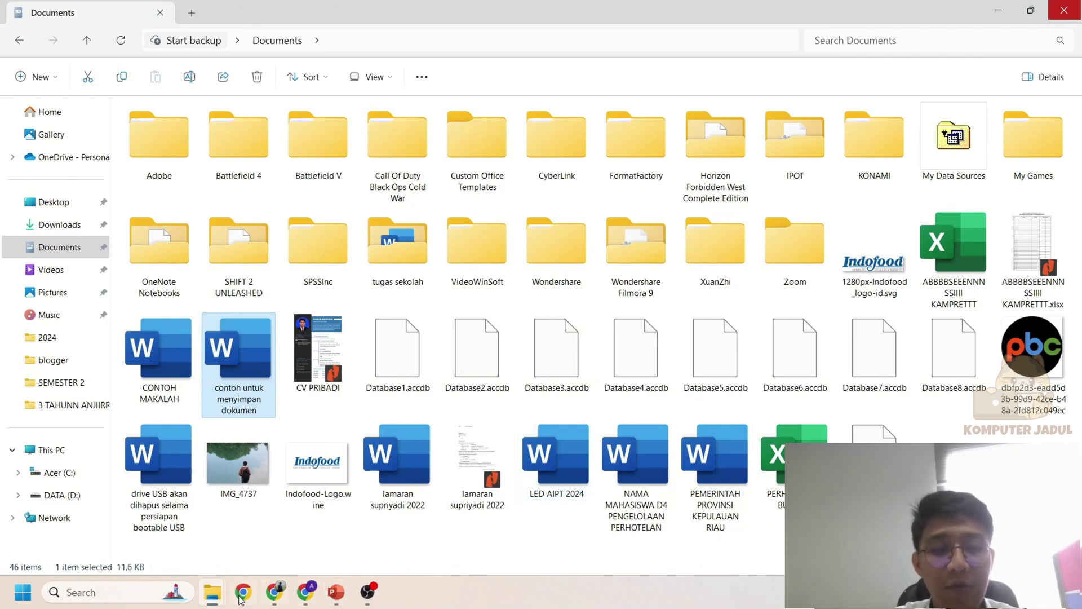
Switch to the Materi Microsoft Word 1 presentation in PowerPoint and bring up the pinned Windows apps
left_click(336, 592)
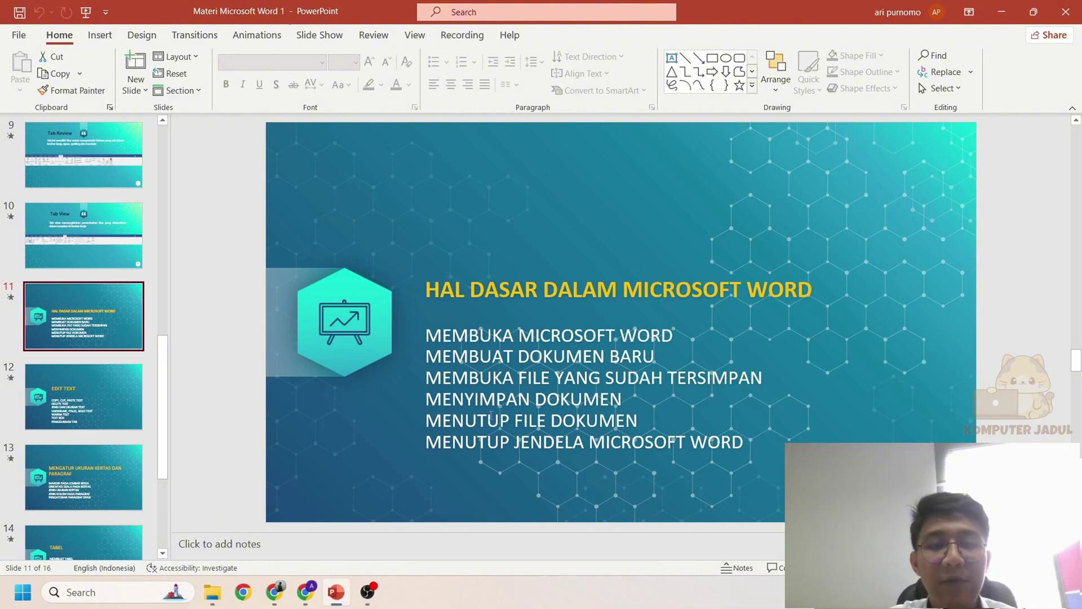
left_click(23, 592)
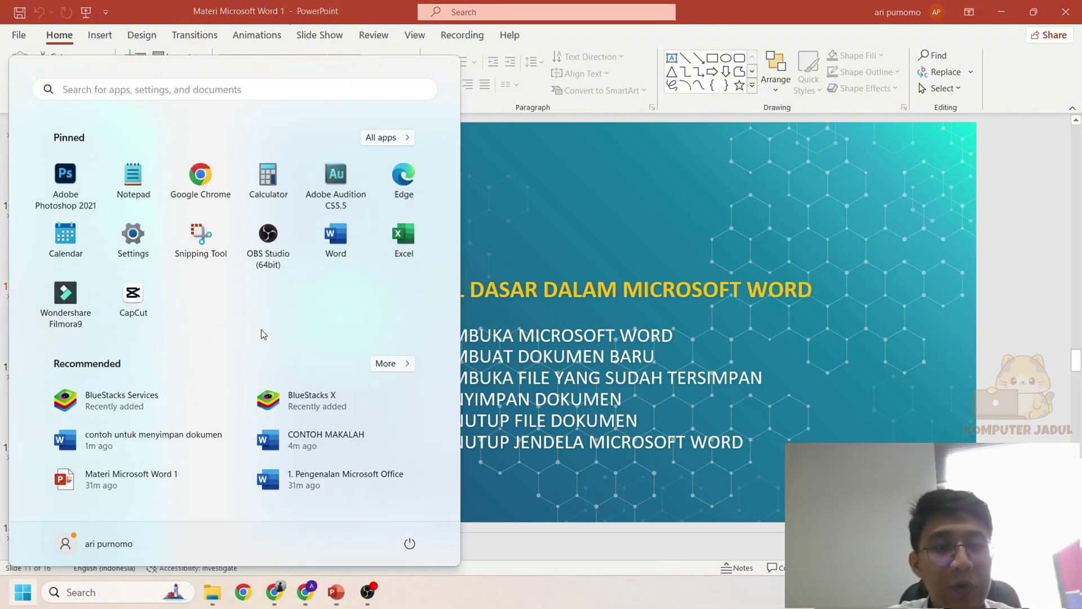